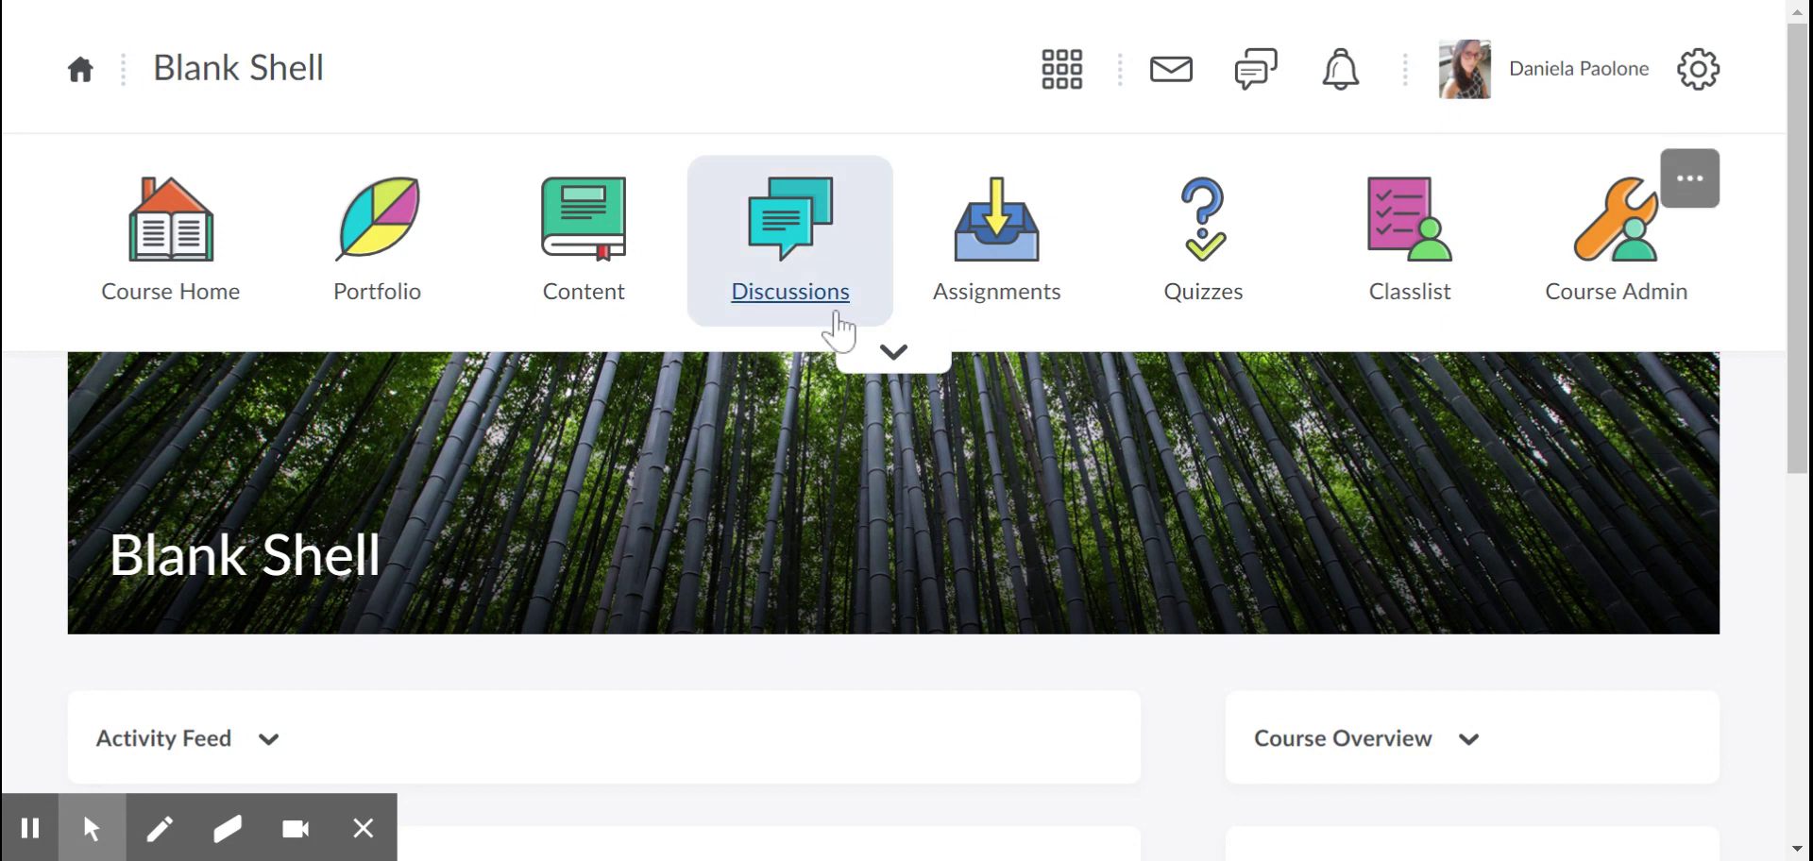
# Open the Course Admin page and browse its course tools.
pyautogui.scroll(-3, 1454, 708)
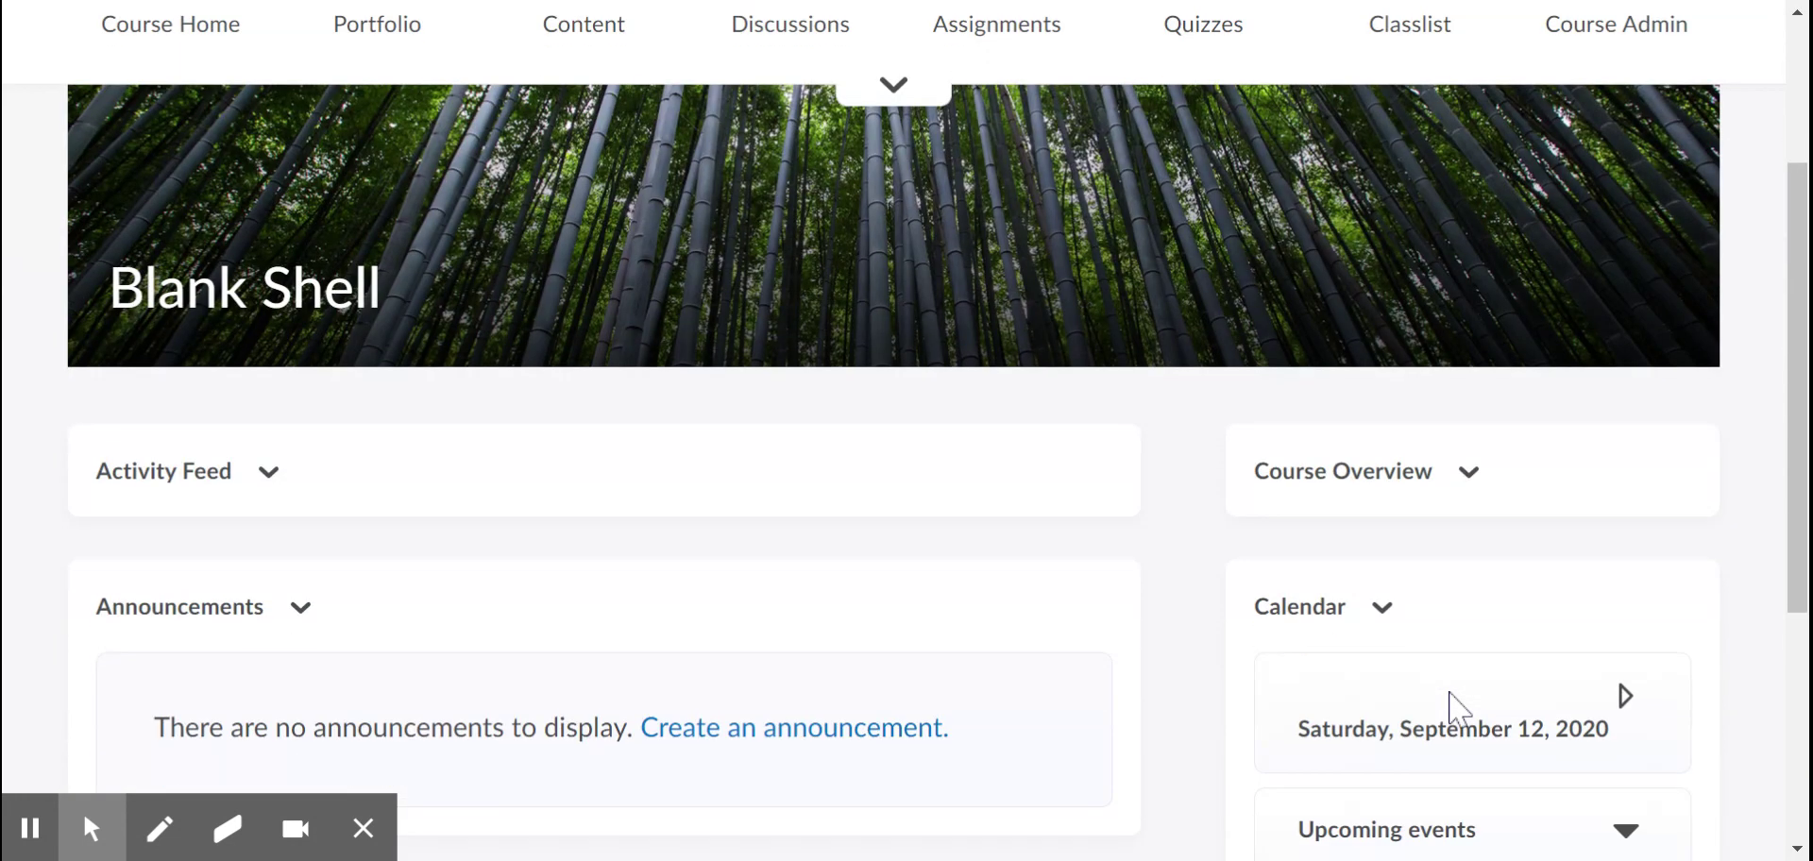
pyautogui.click(139, 452)
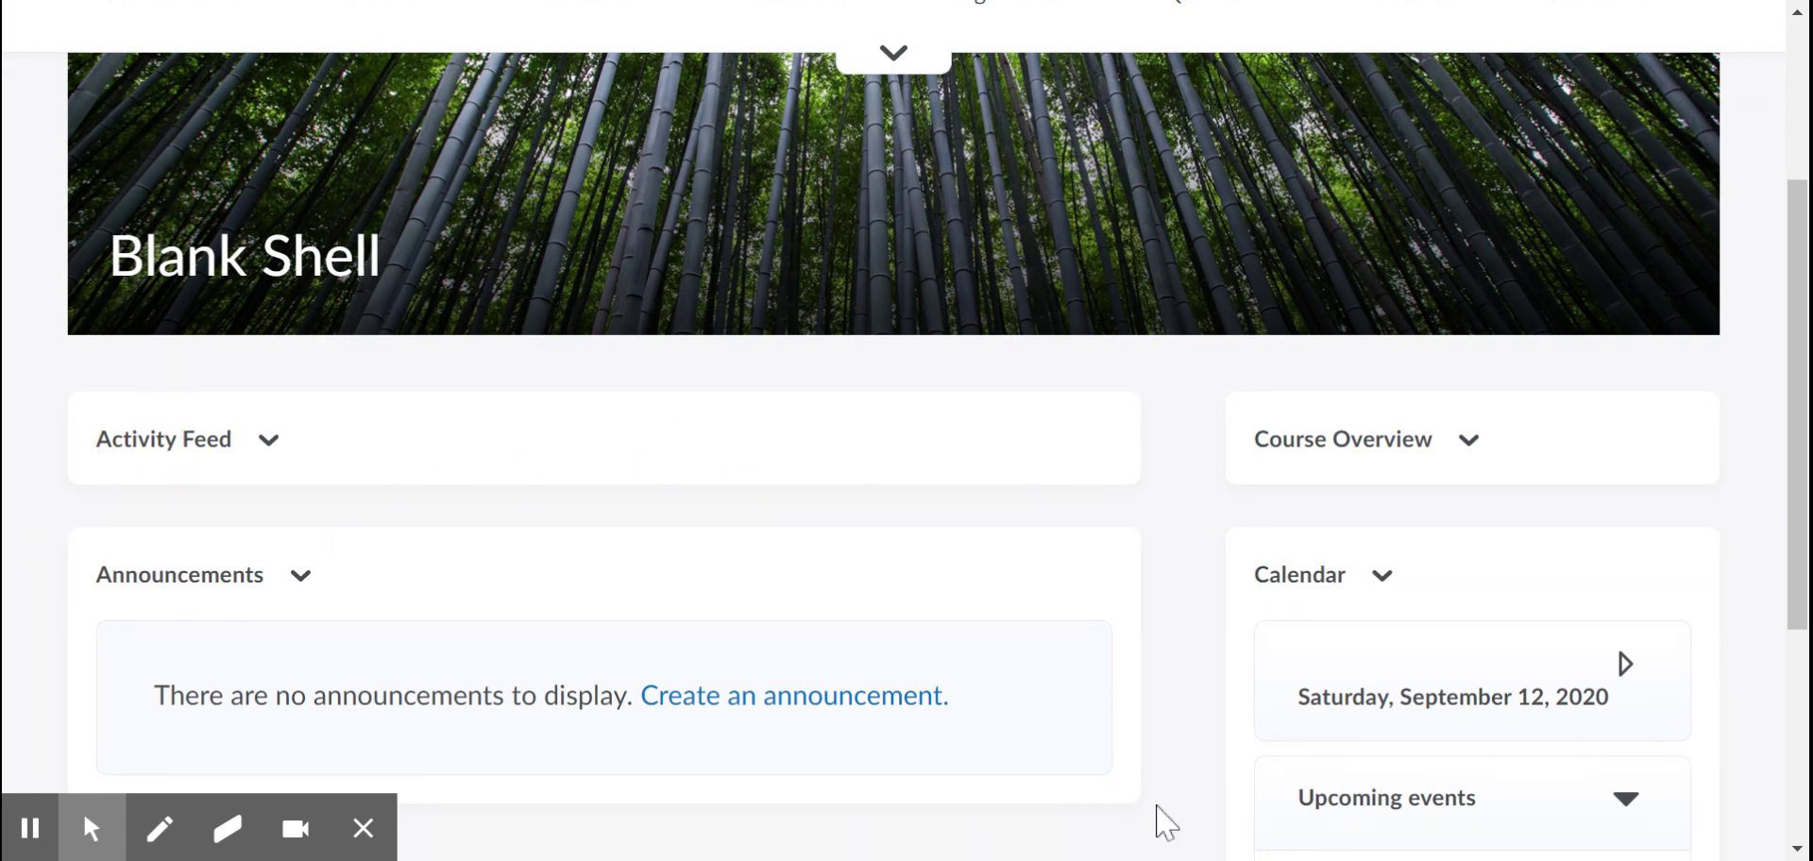
pyautogui.scroll(-3, 772, 587)
pyautogui.scroll(-1, 773, 588)
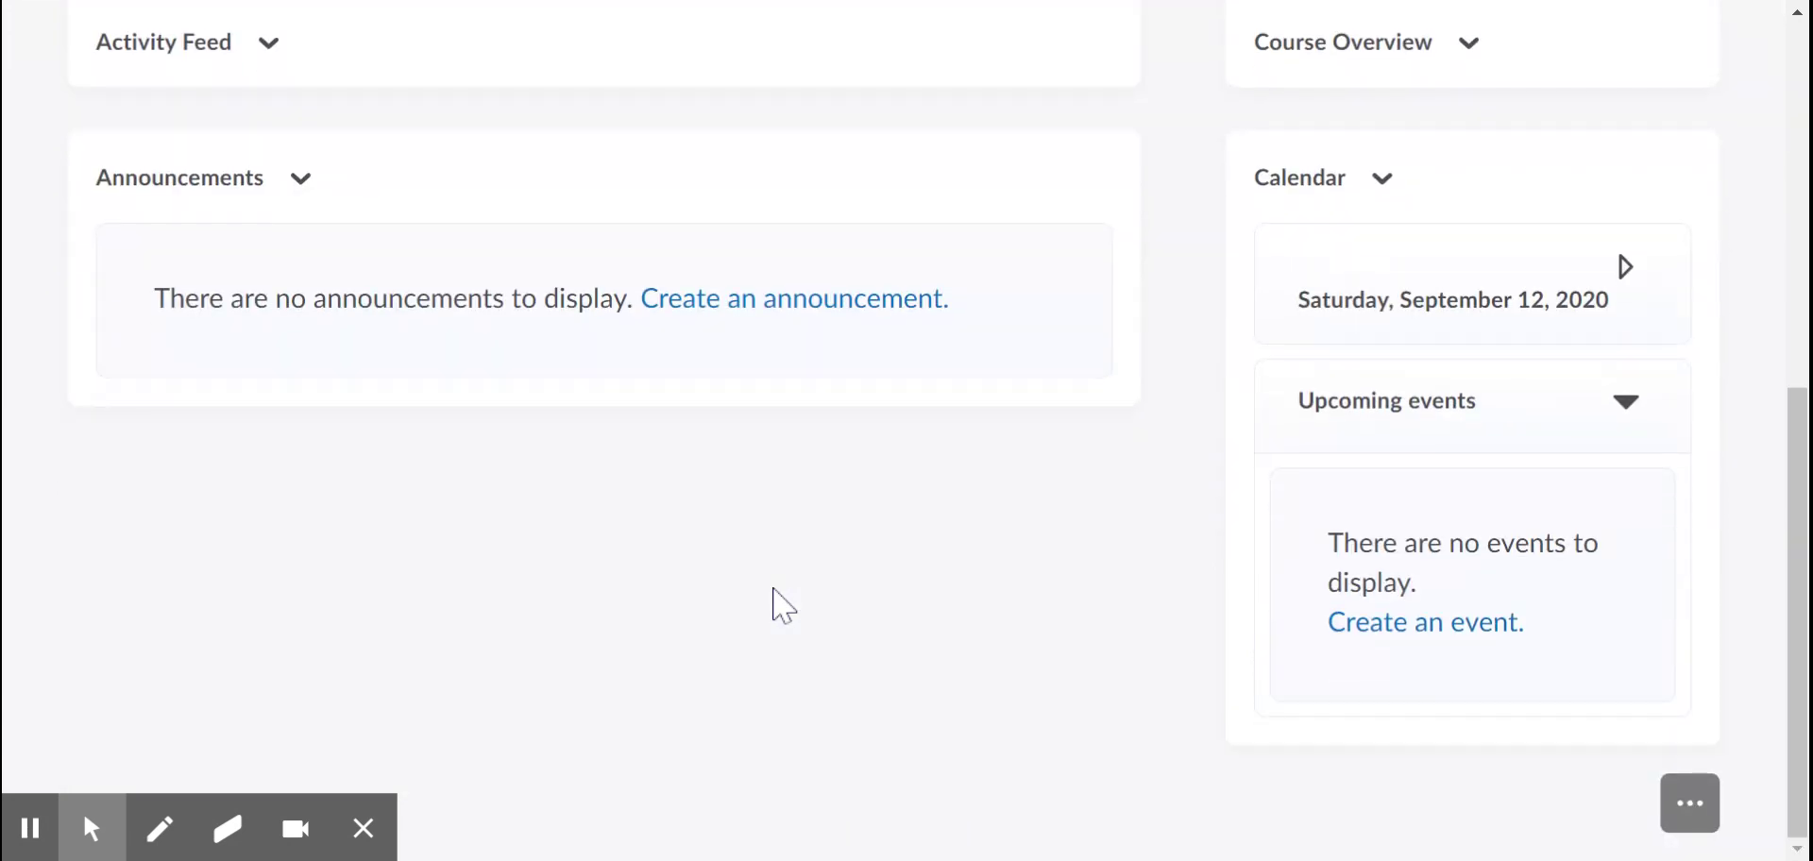
pyautogui.scroll(2, 773, 587)
pyautogui.scroll(1, 773, 588)
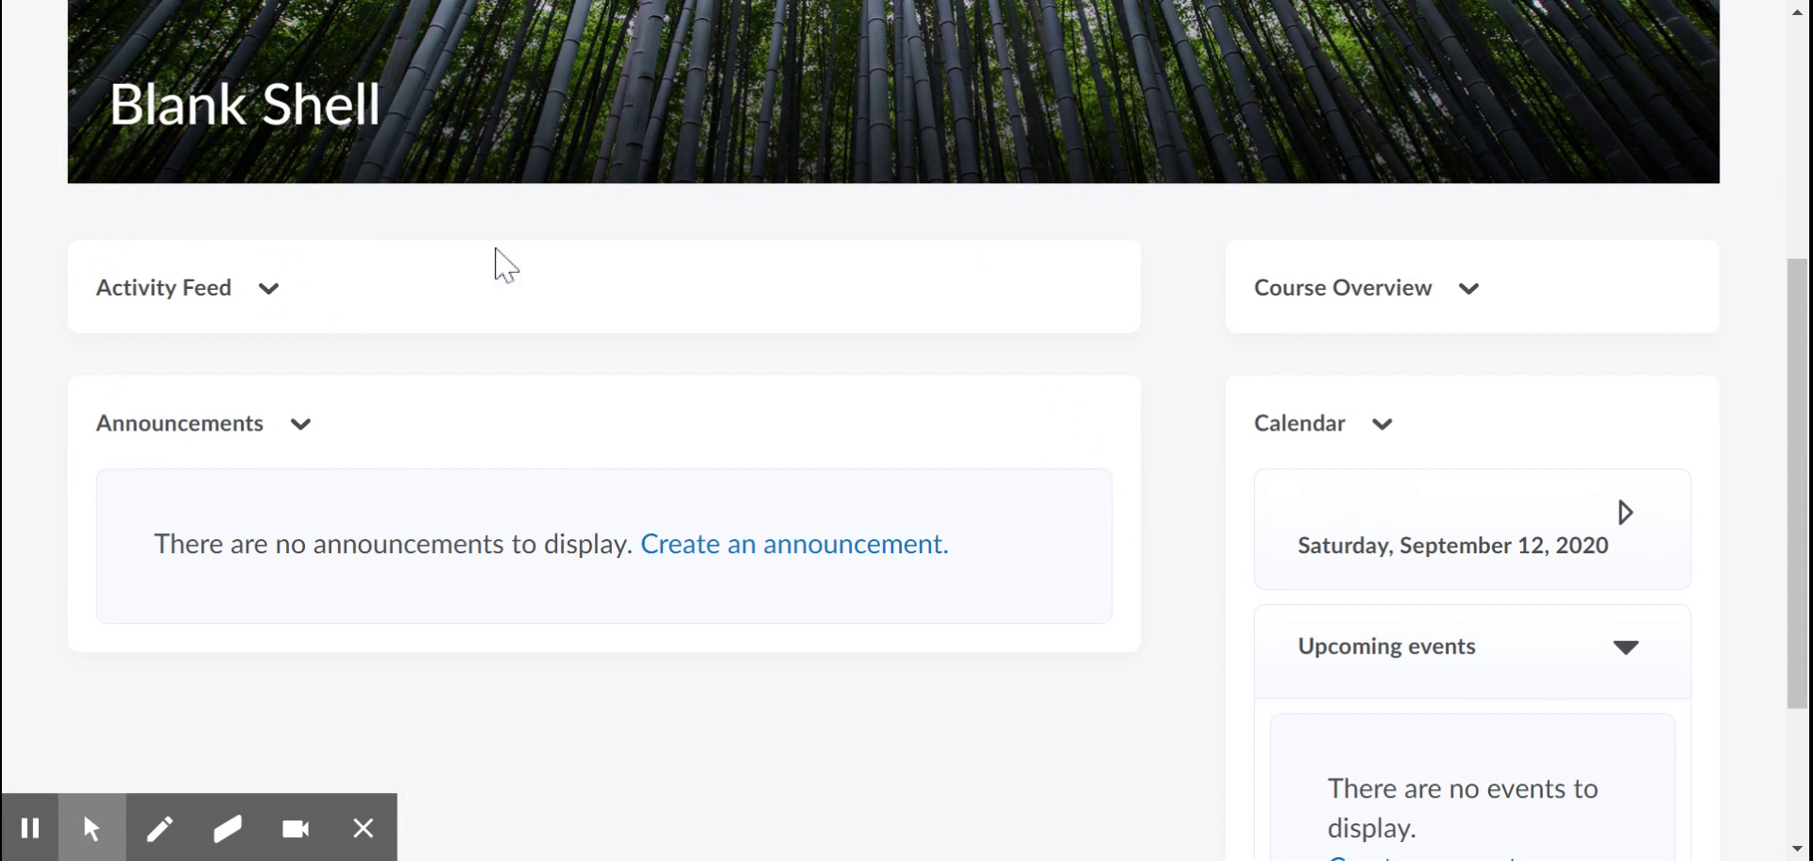
pyautogui.scroll(3, 321, 307)
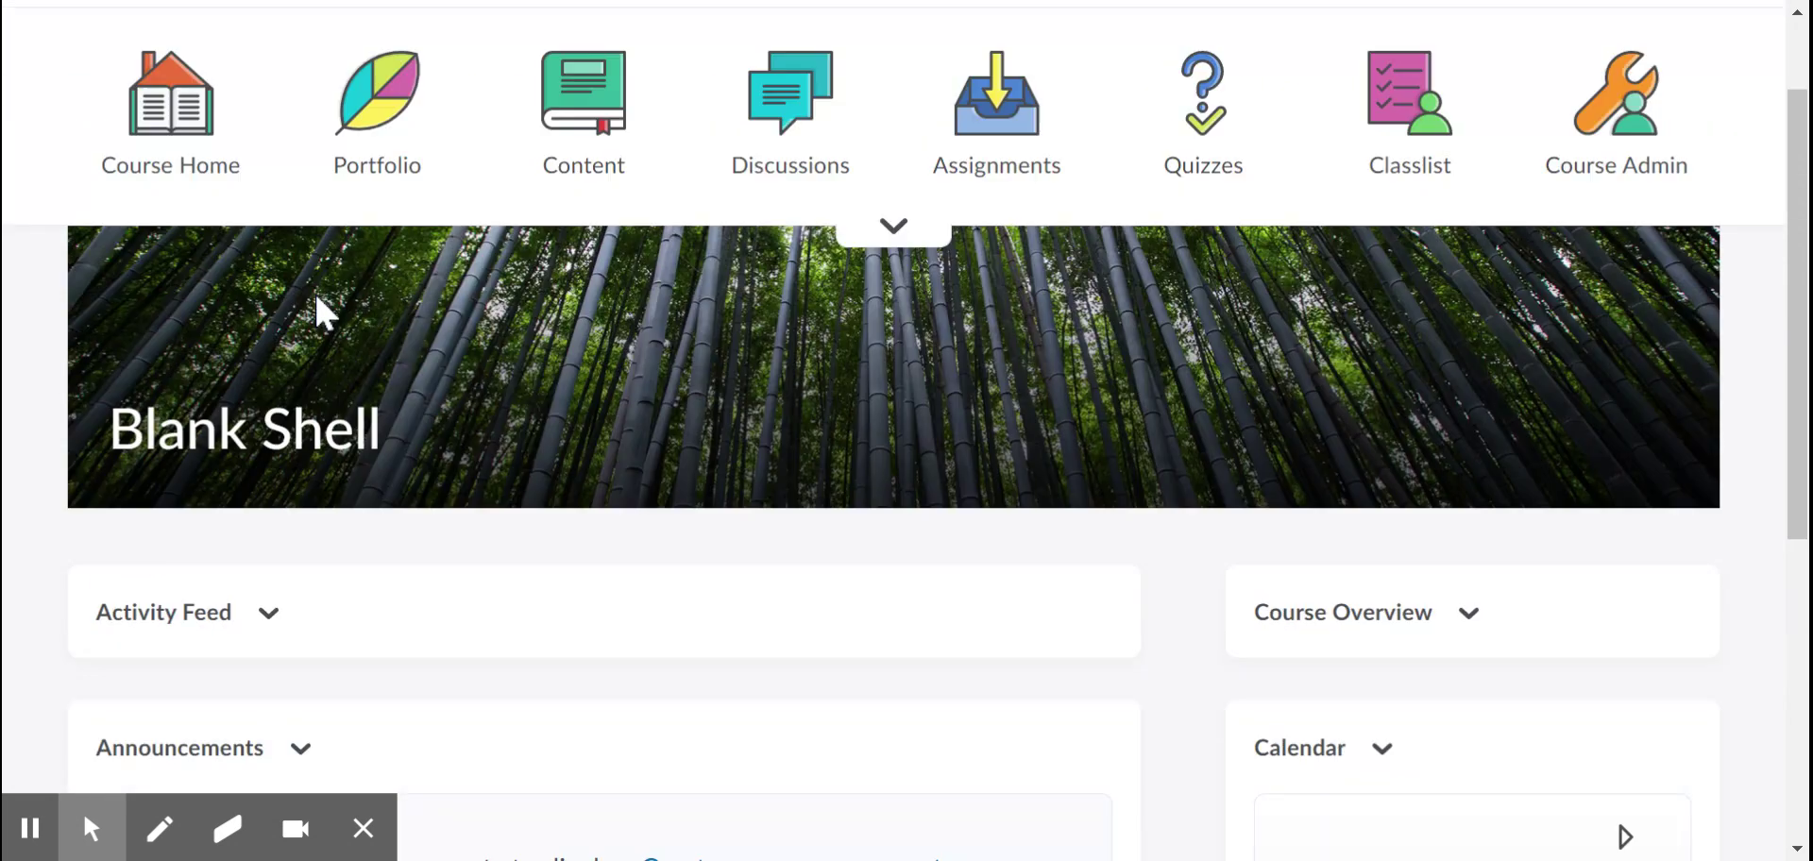
pyautogui.scroll(2, 319, 314)
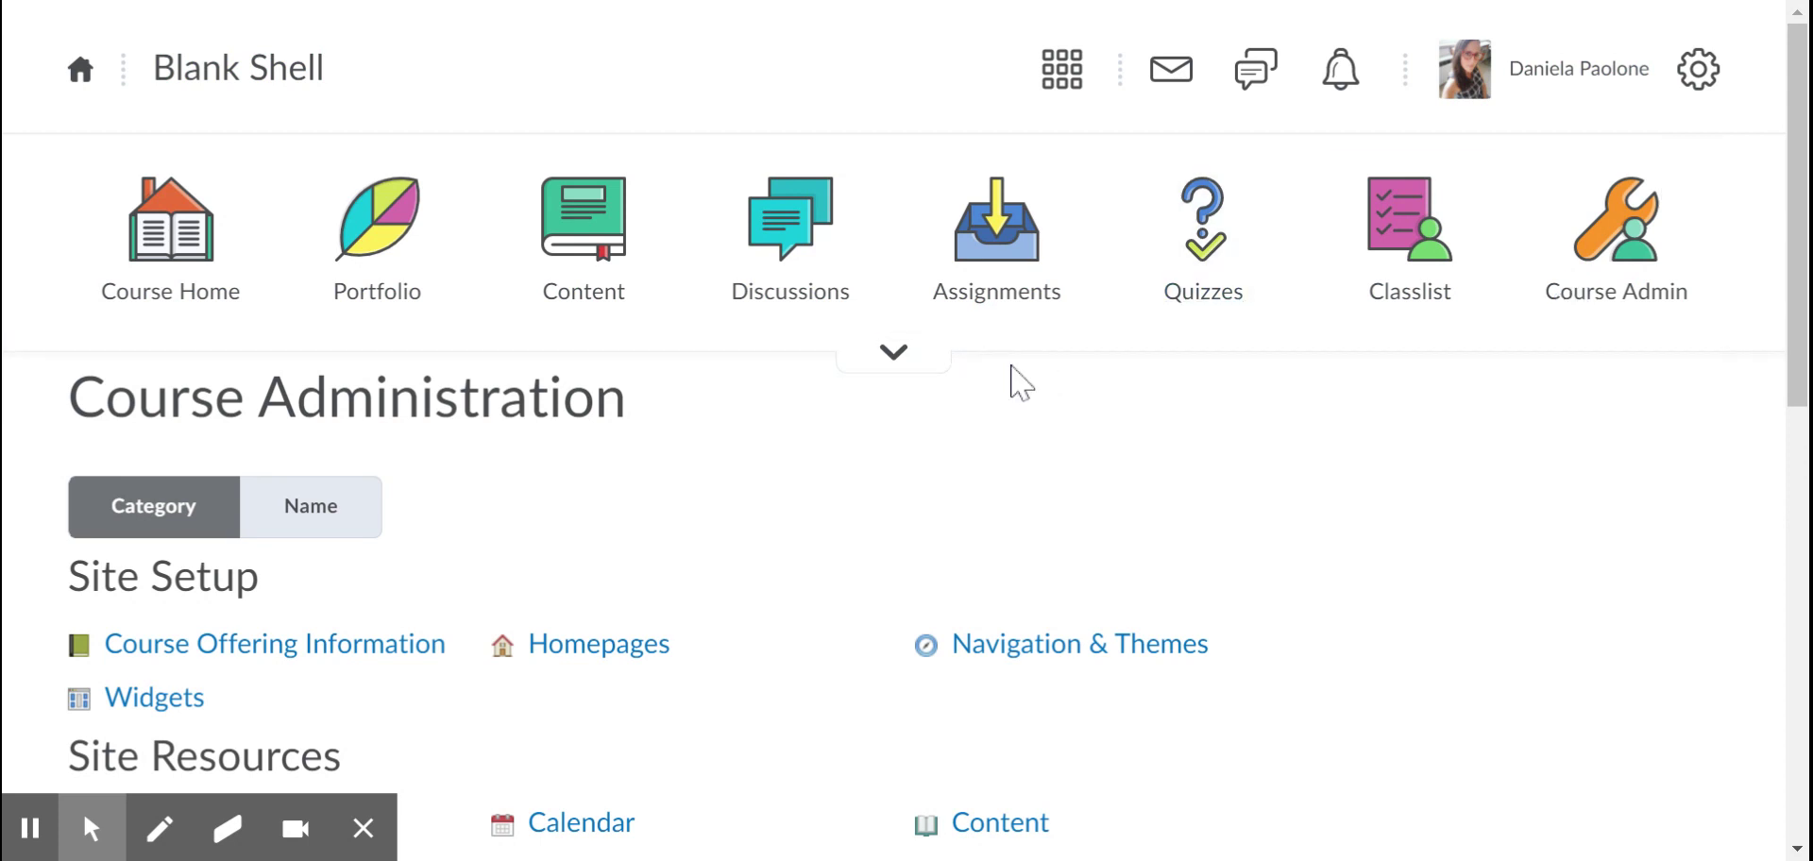
pyautogui.scroll(-3, 1010, 375)
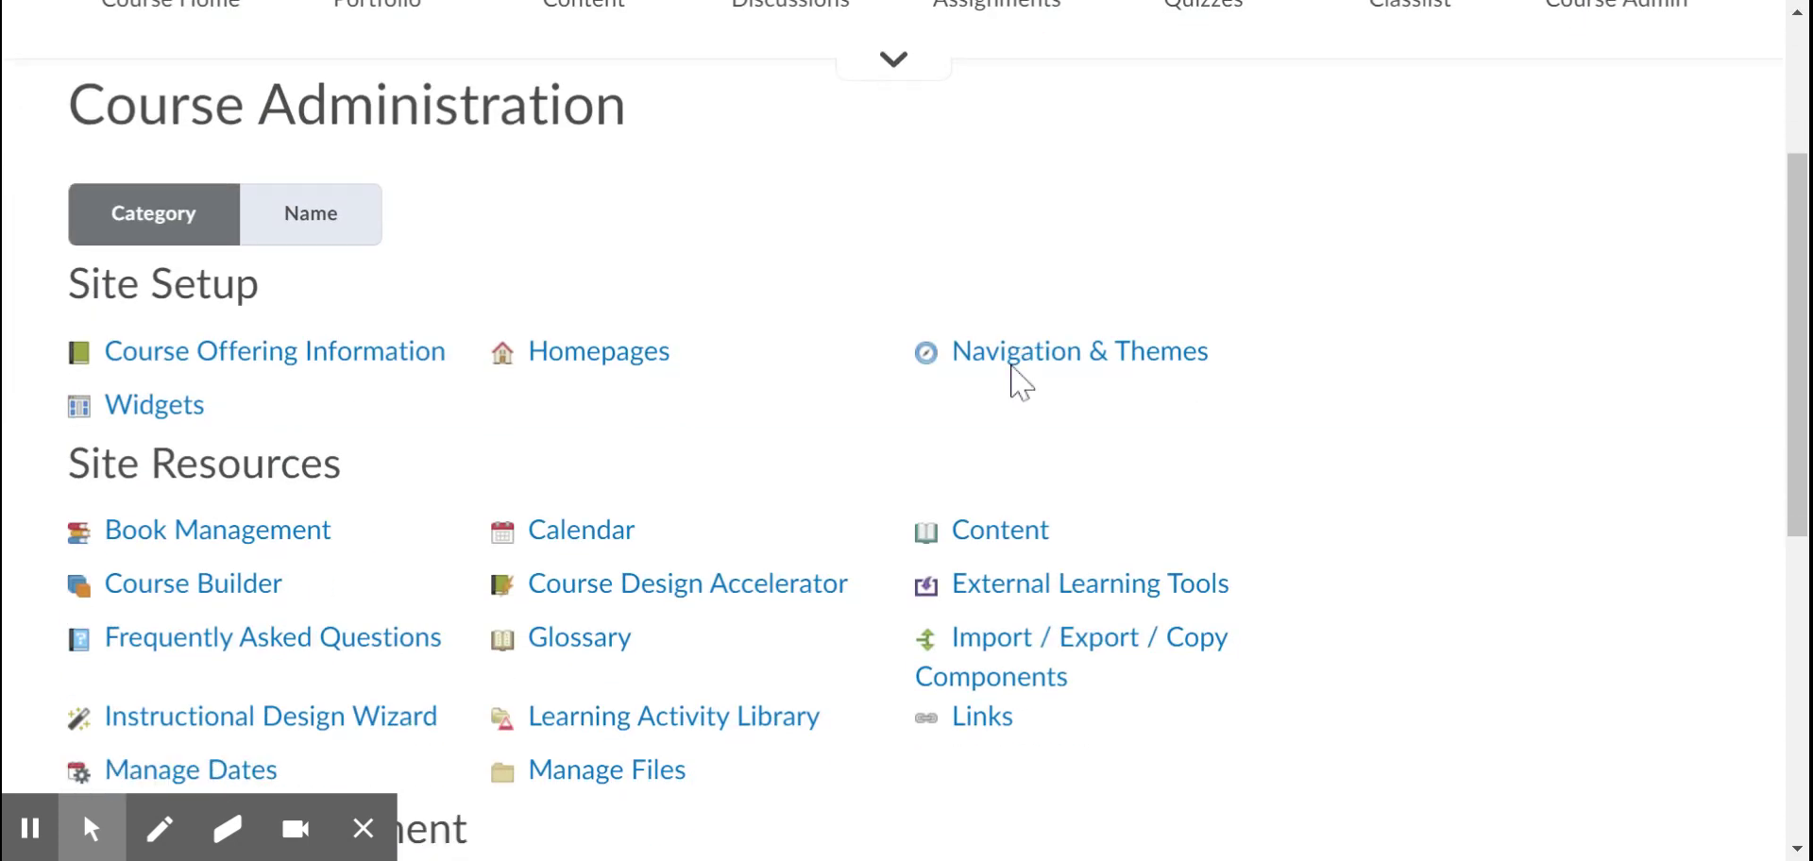
# Open Homepages under Site Setup and review Course Default, Early Years, Fall 2020 and School Level.
pyautogui.click(616, 348)
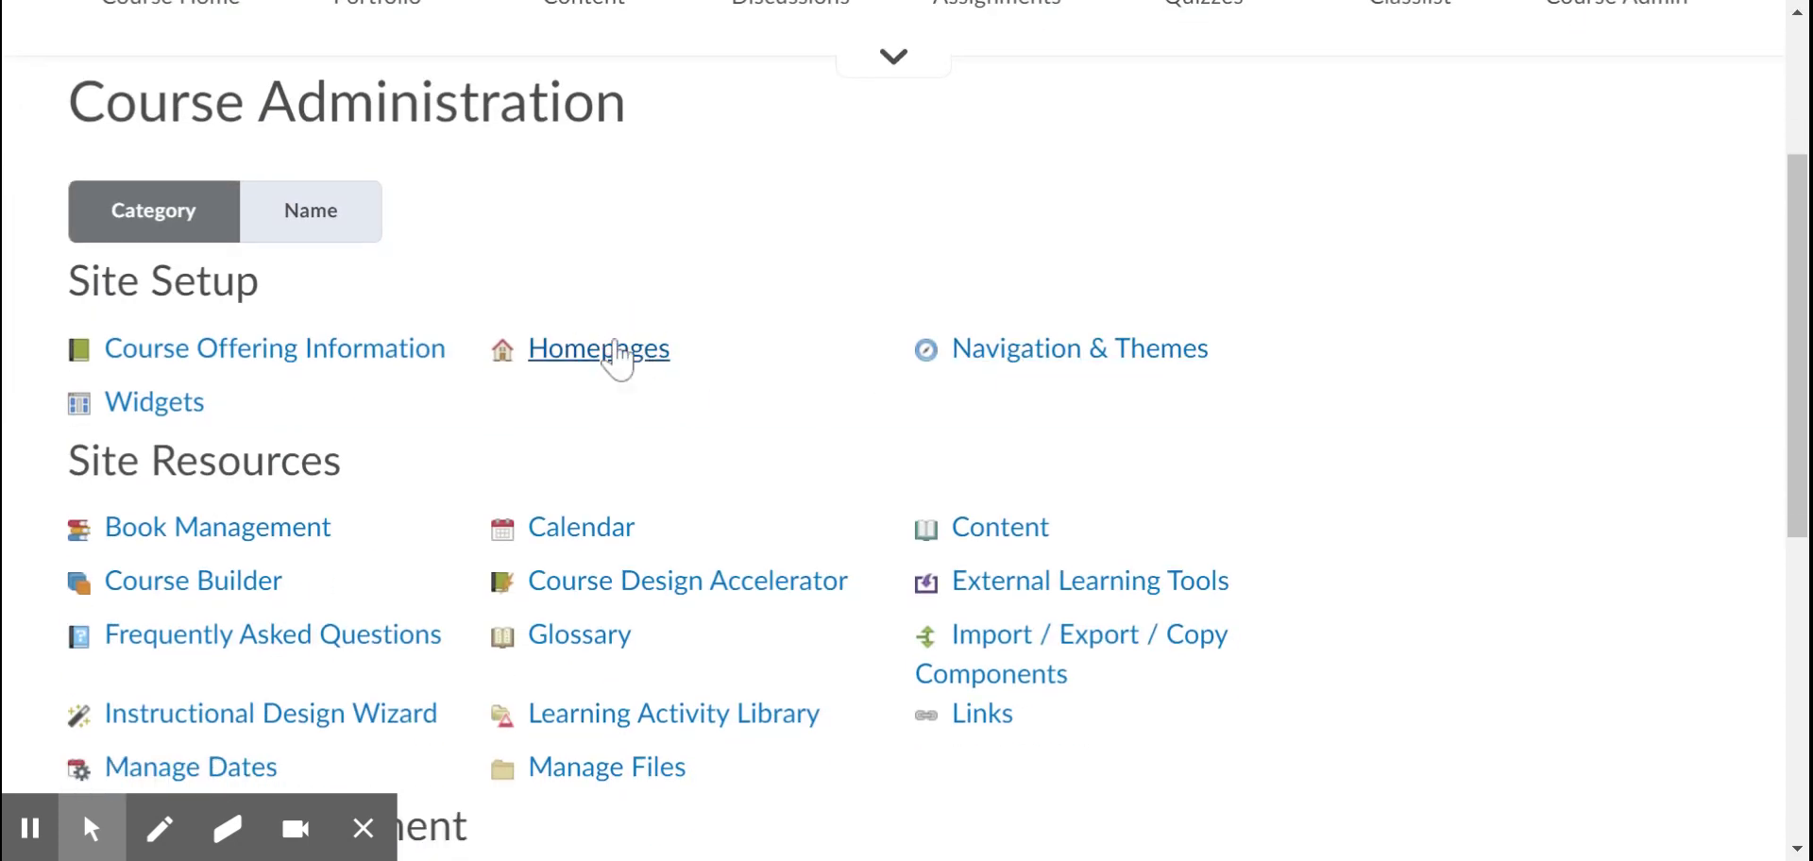
pyautogui.scroll(-3, 632, 368)
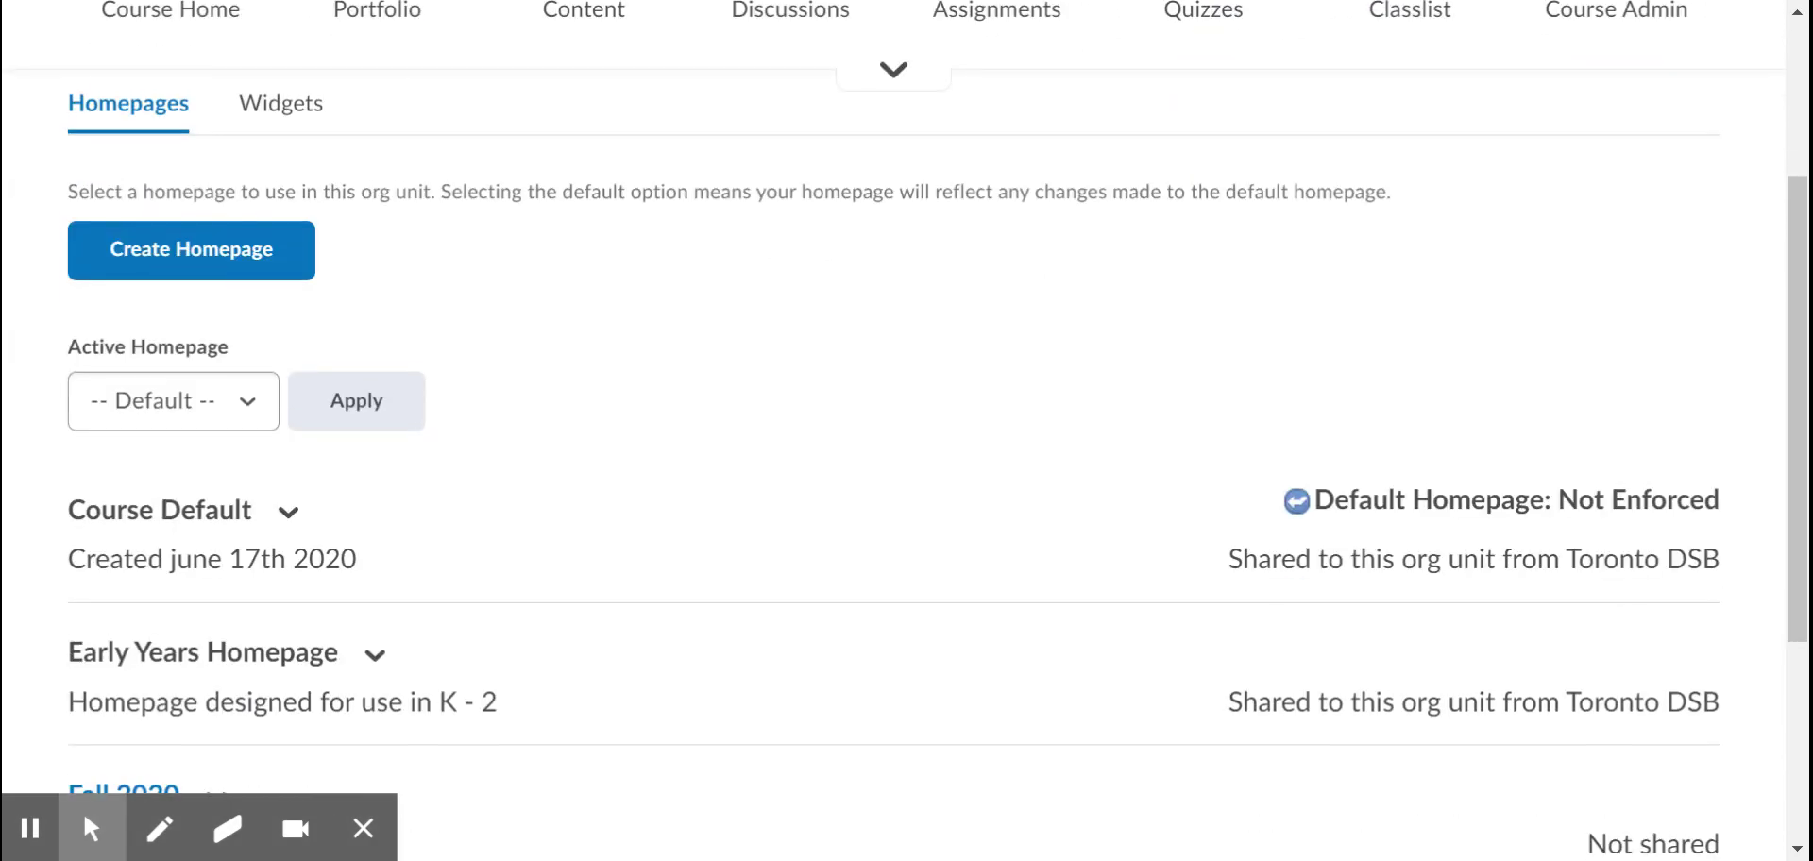
pyautogui.scroll(-3, 907, 425)
pyautogui.scroll(-3, 907, 425)
pyautogui.scroll(3, 906, 425)
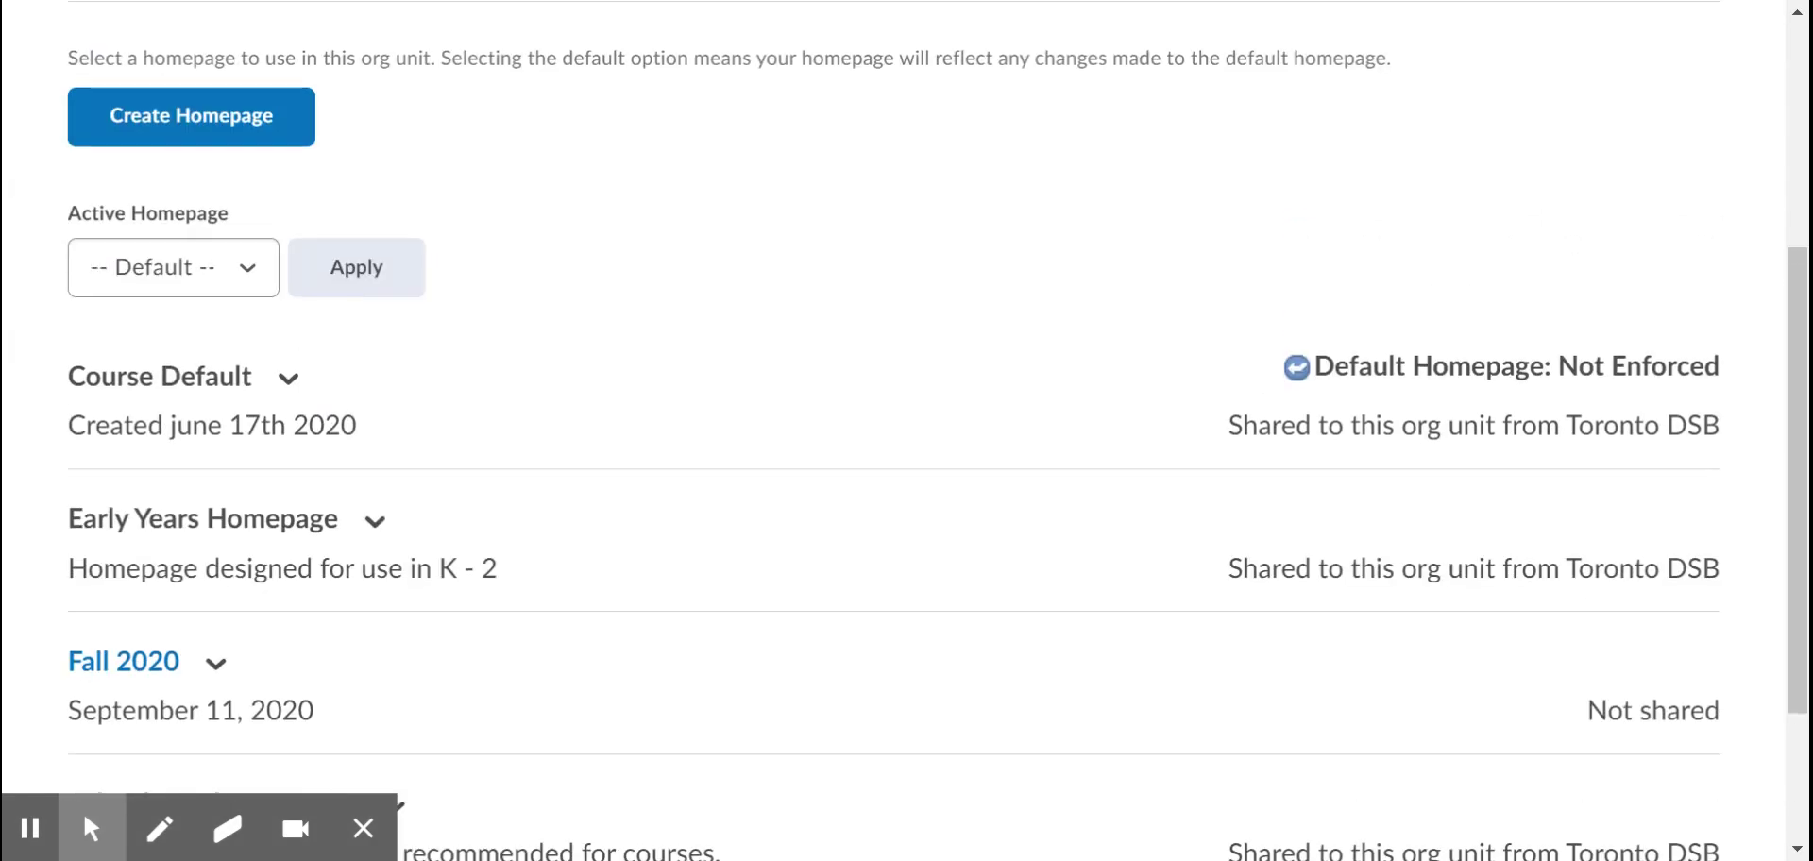
pyautogui.scroll(1, 906, 425)
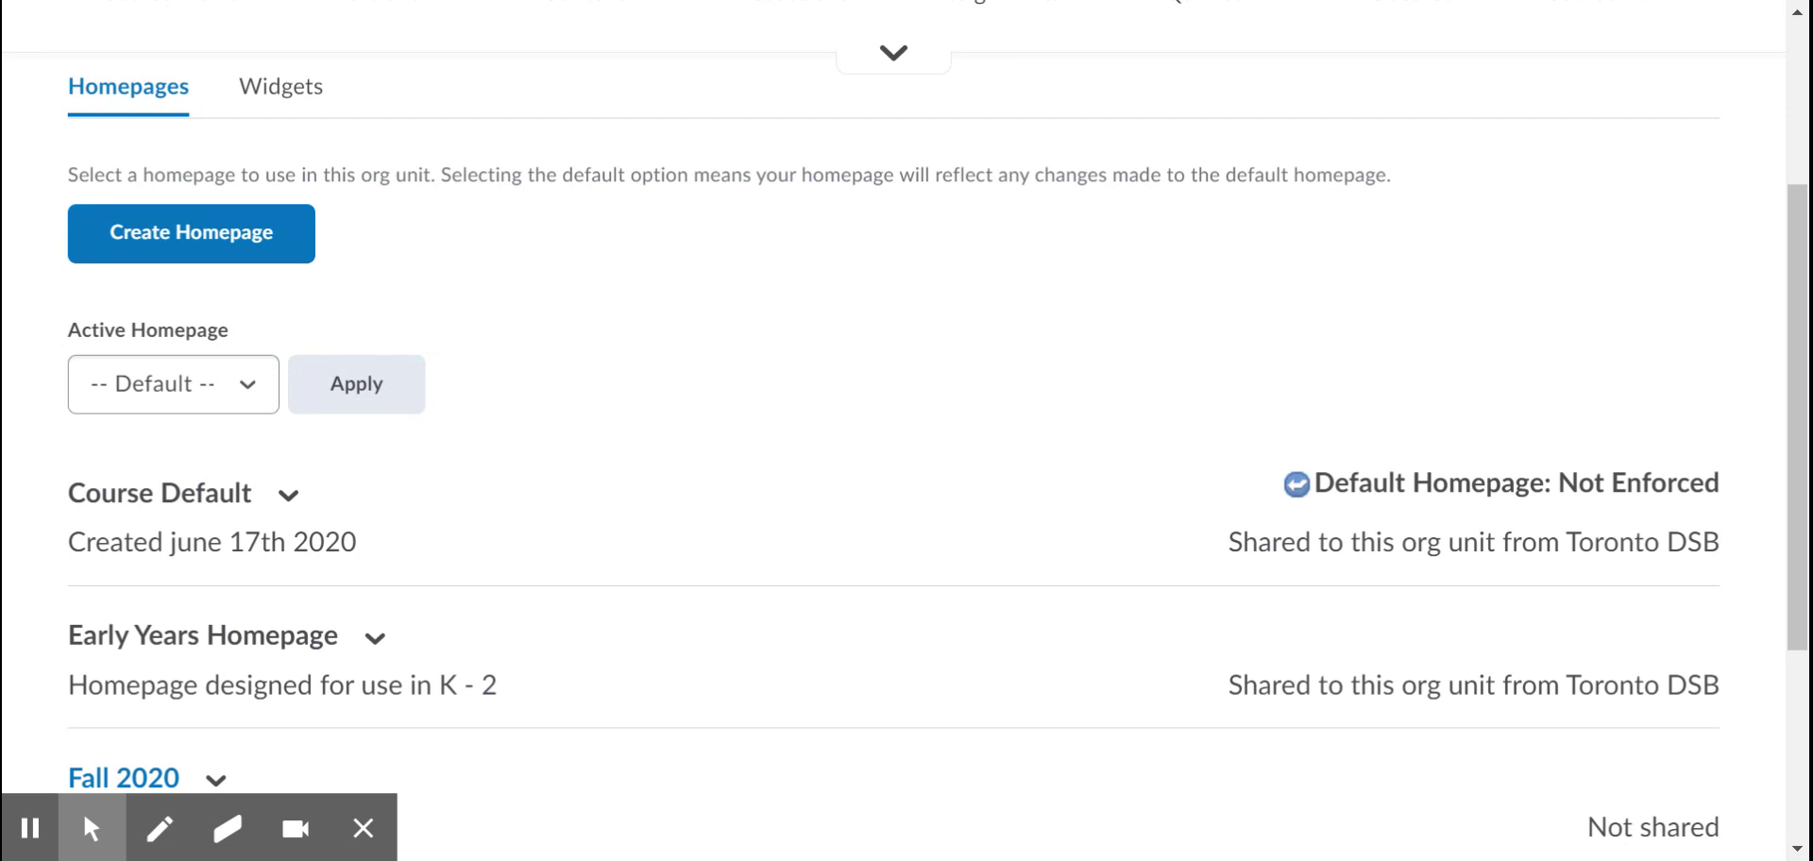
pyautogui.scroll(-2, 671, 605)
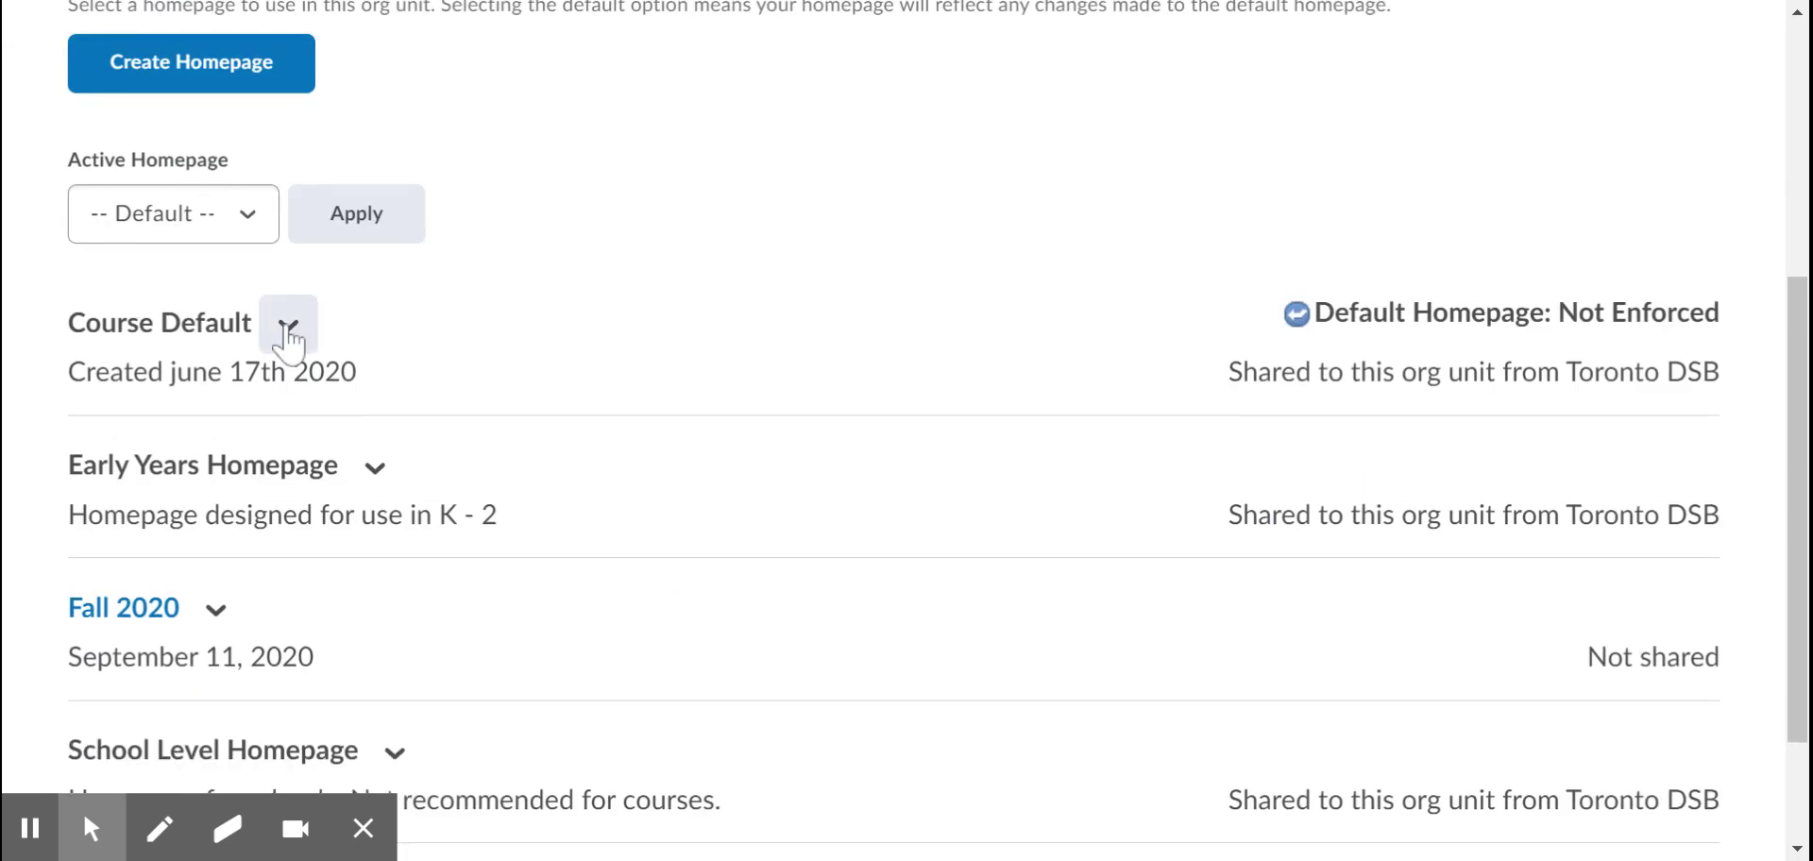
# Copy the Course Default homepage and rename the copy to 'September 12, 2020'.
pyautogui.click(288, 323)
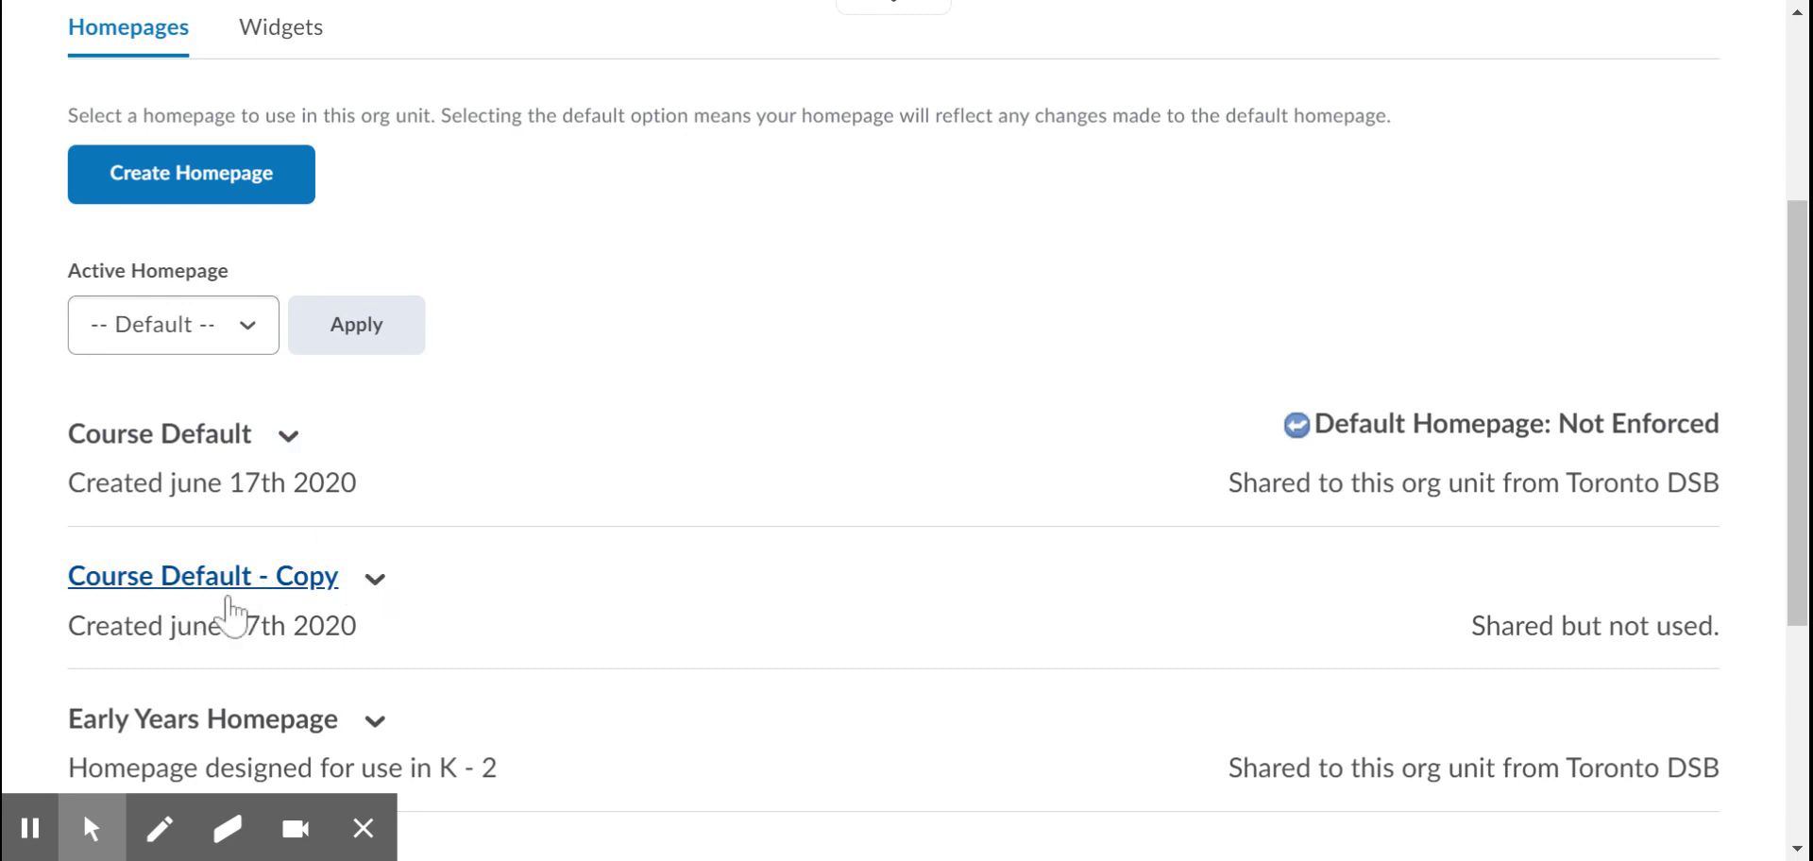
pyautogui.click(203, 579)
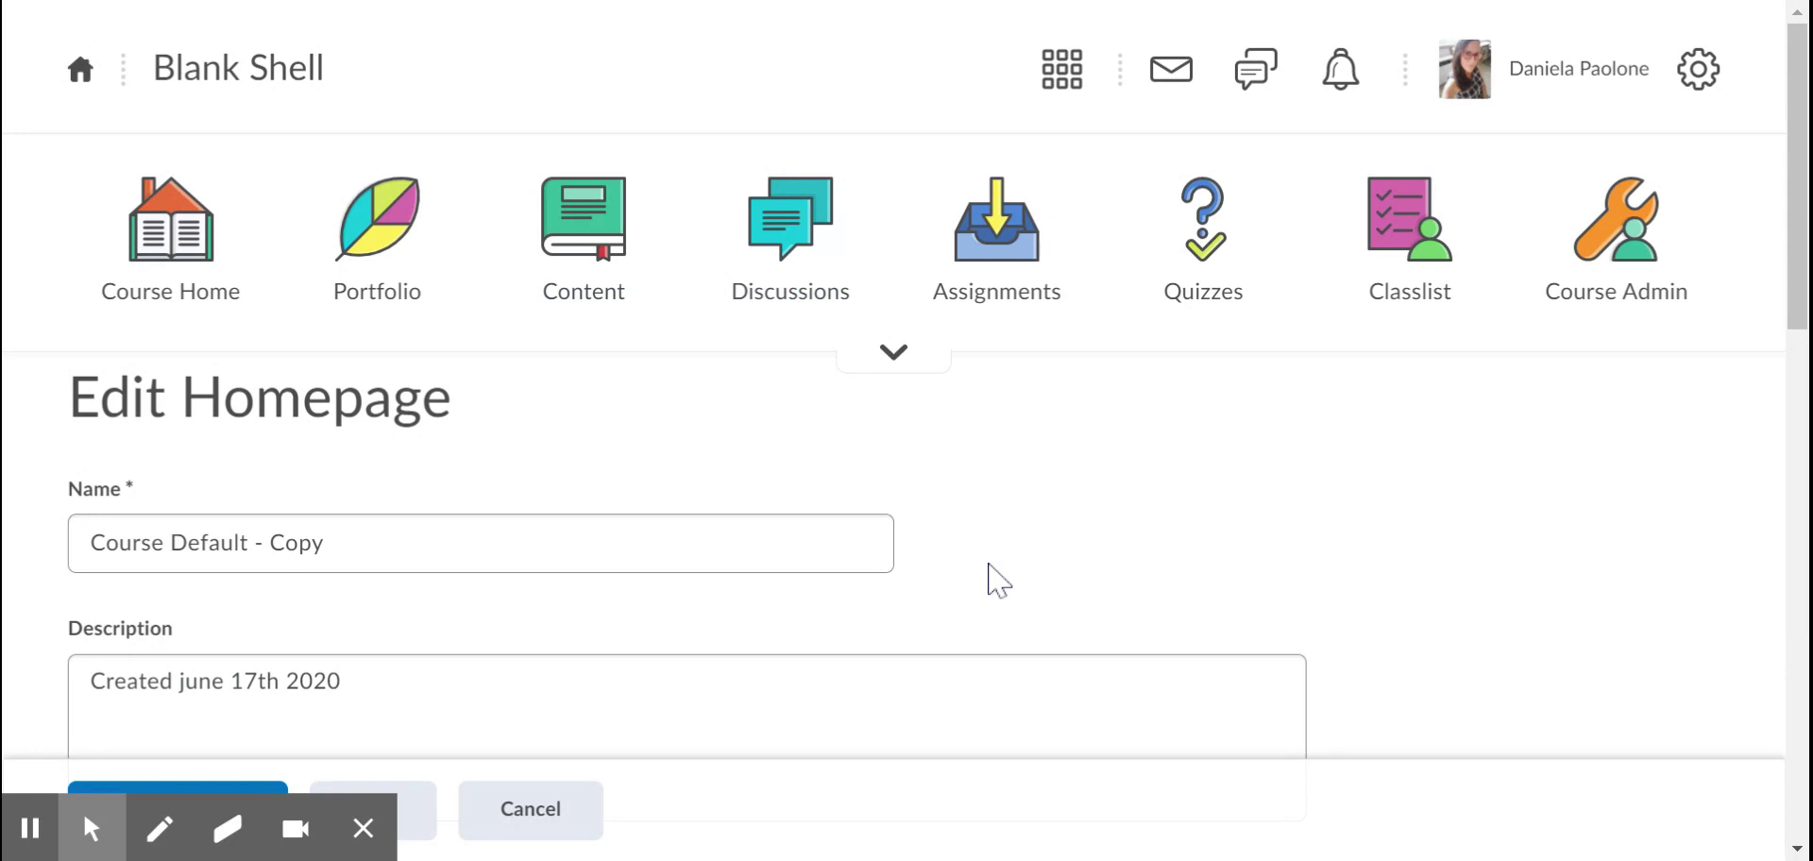
pyautogui.scroll(-3, 991, 579)
pyautogui.click(992, 567)
pyautogui.click(389, 304)
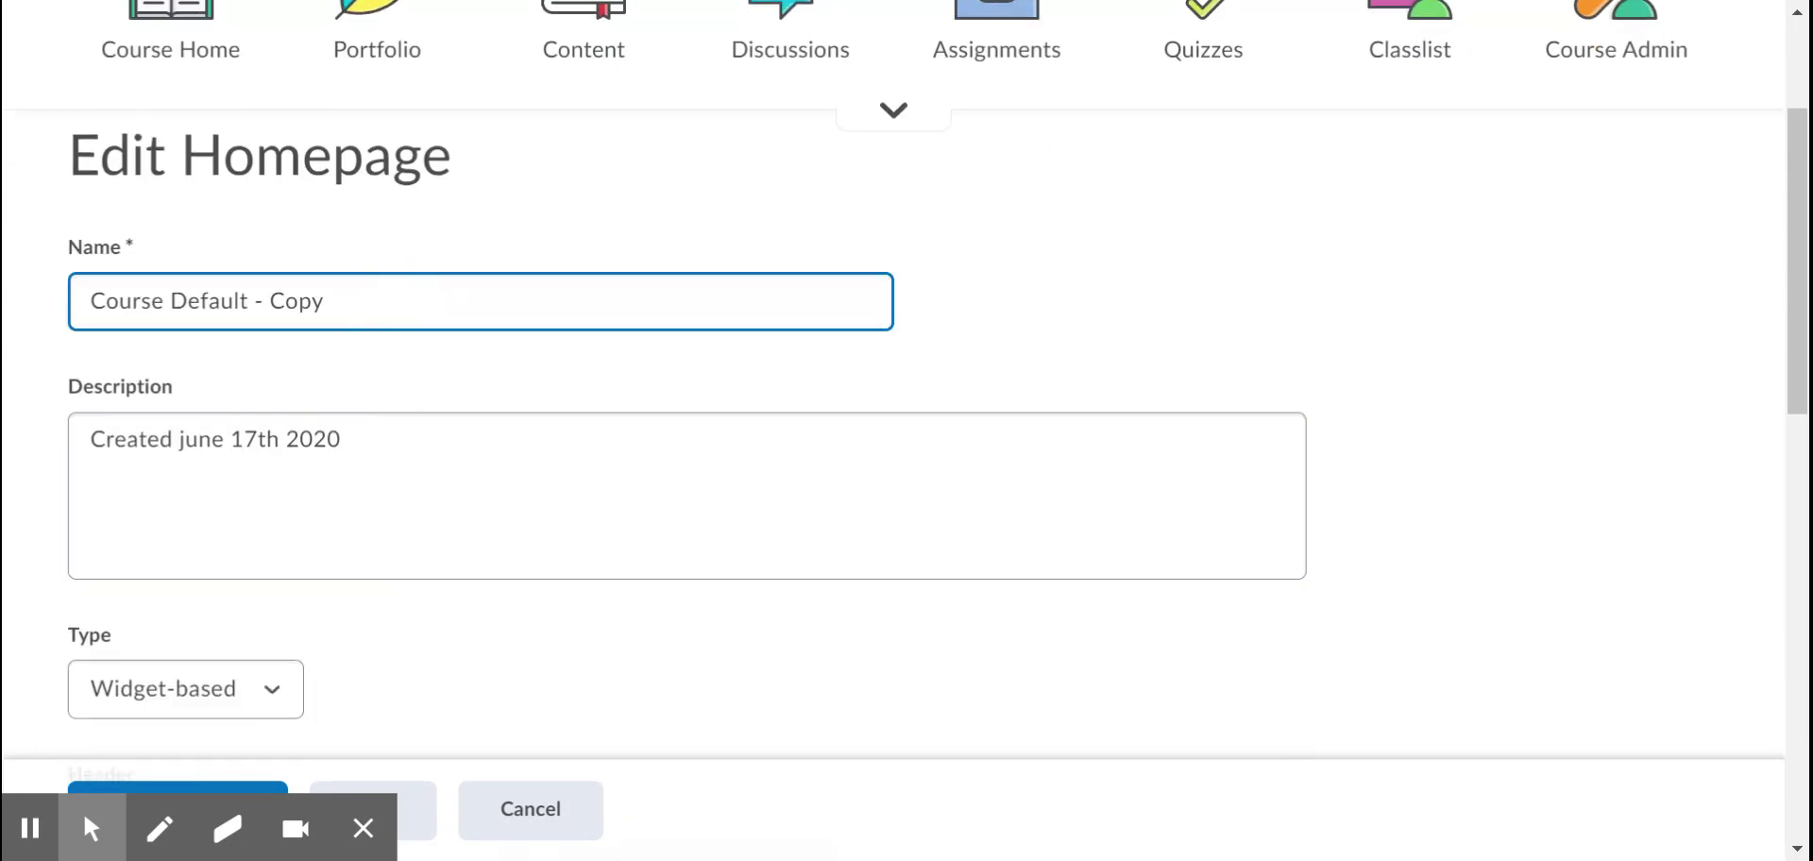
pyautogui.press('BackSpace')
pyautogui.press('BackSpace')
pyautogui.press('BackSpace')
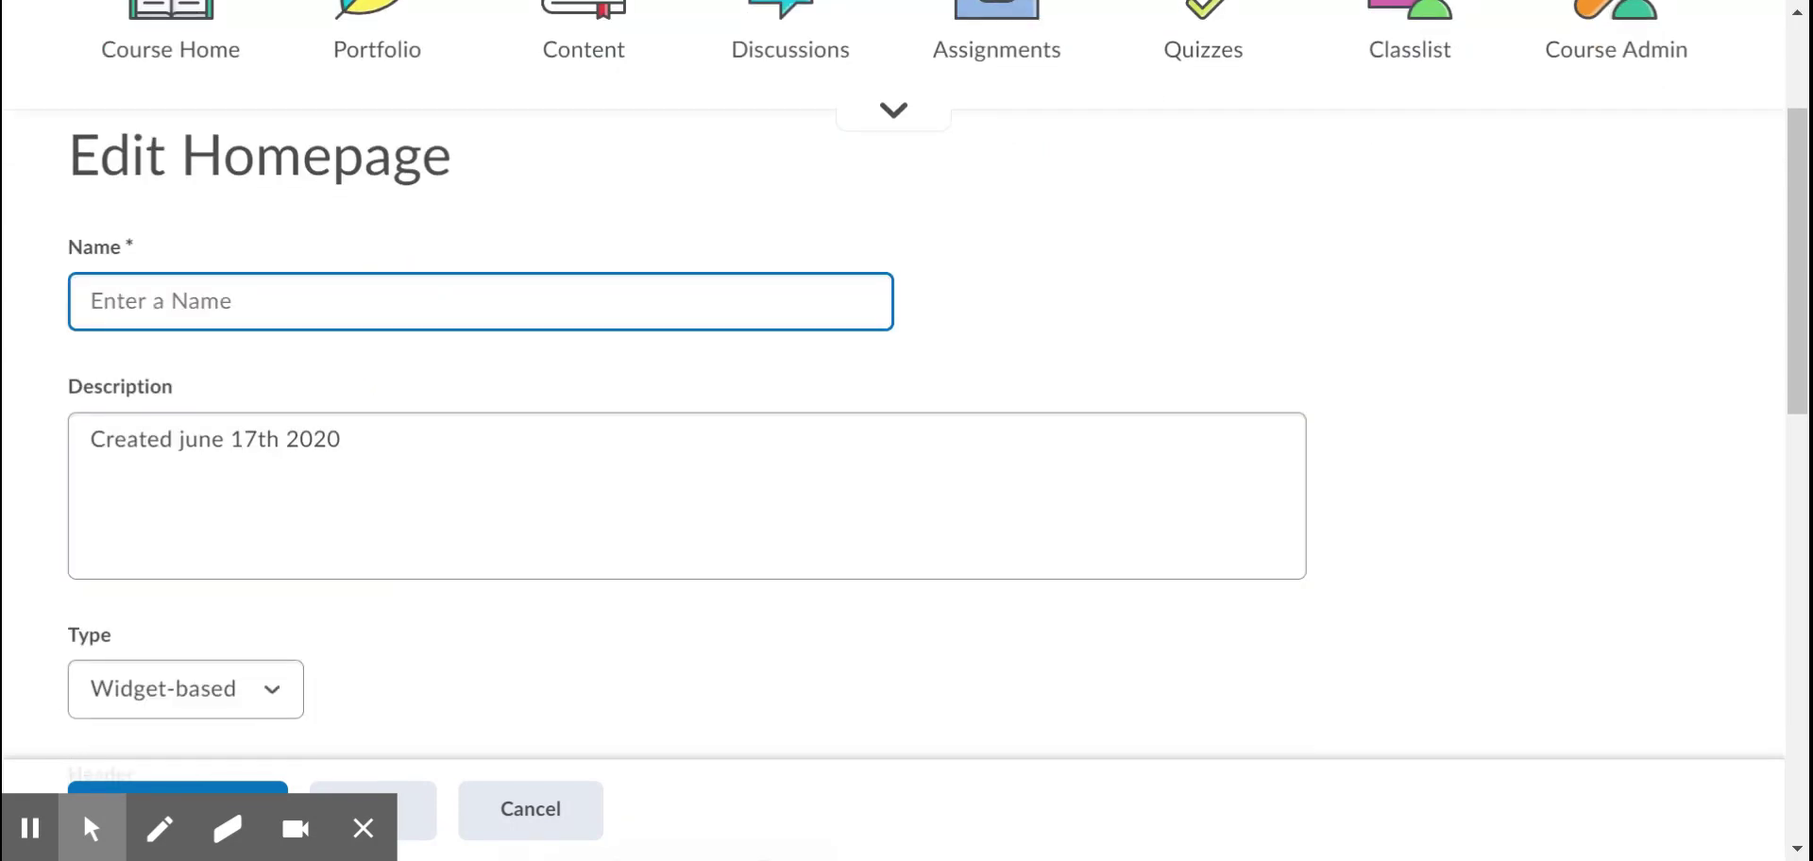
pyautogui.write('September 12, 2020')
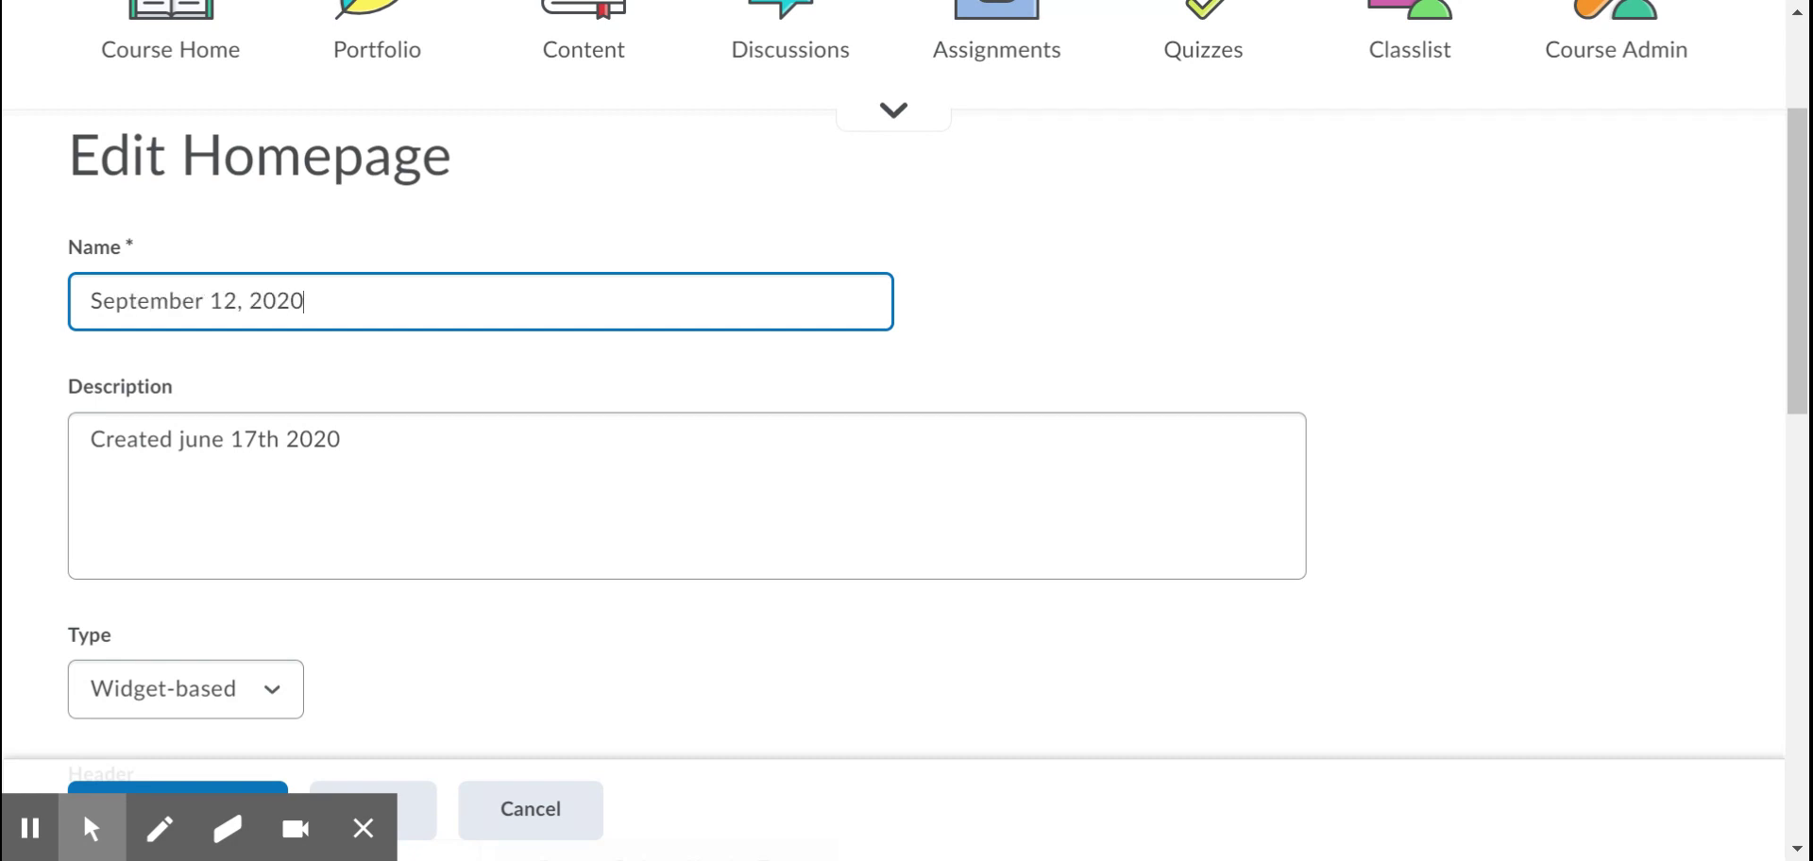
pyautogui.moveTo(349, 436); pyautogui.dragTo(20, 425)
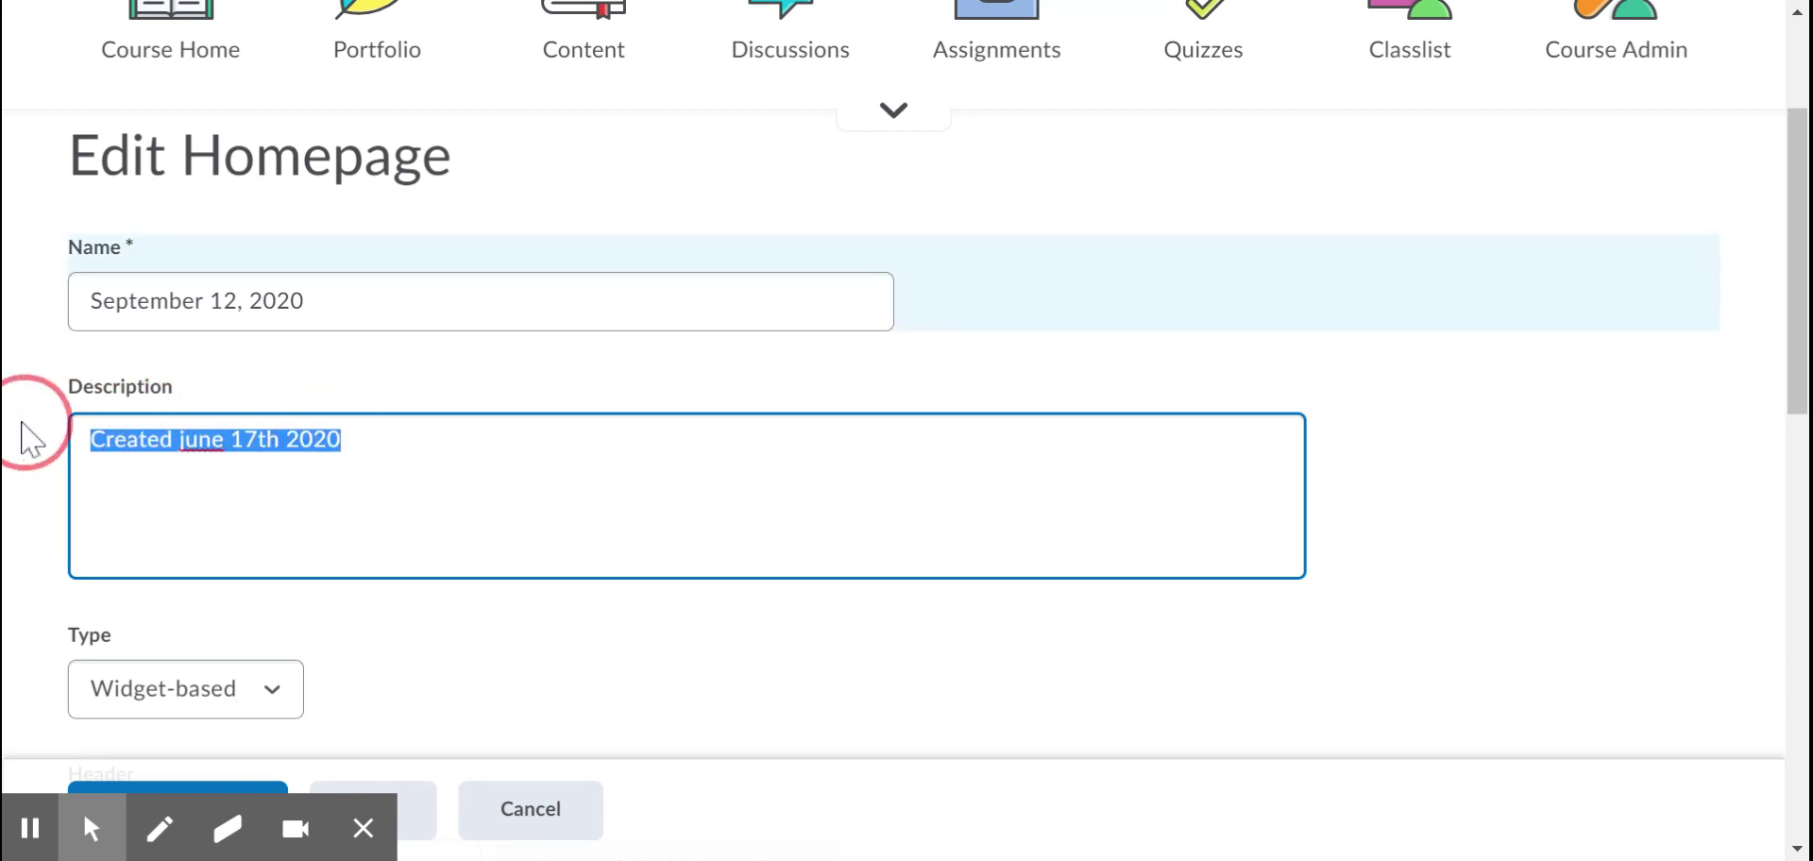
# Delete the new homepage's old description text.
pyautogui.press('BackSpace')
pyautogui.scroll(-2, 165, 302)
pyautogui.scroll(-2, 165, 302)
pyautogui.scroll(-1, 165, 302)
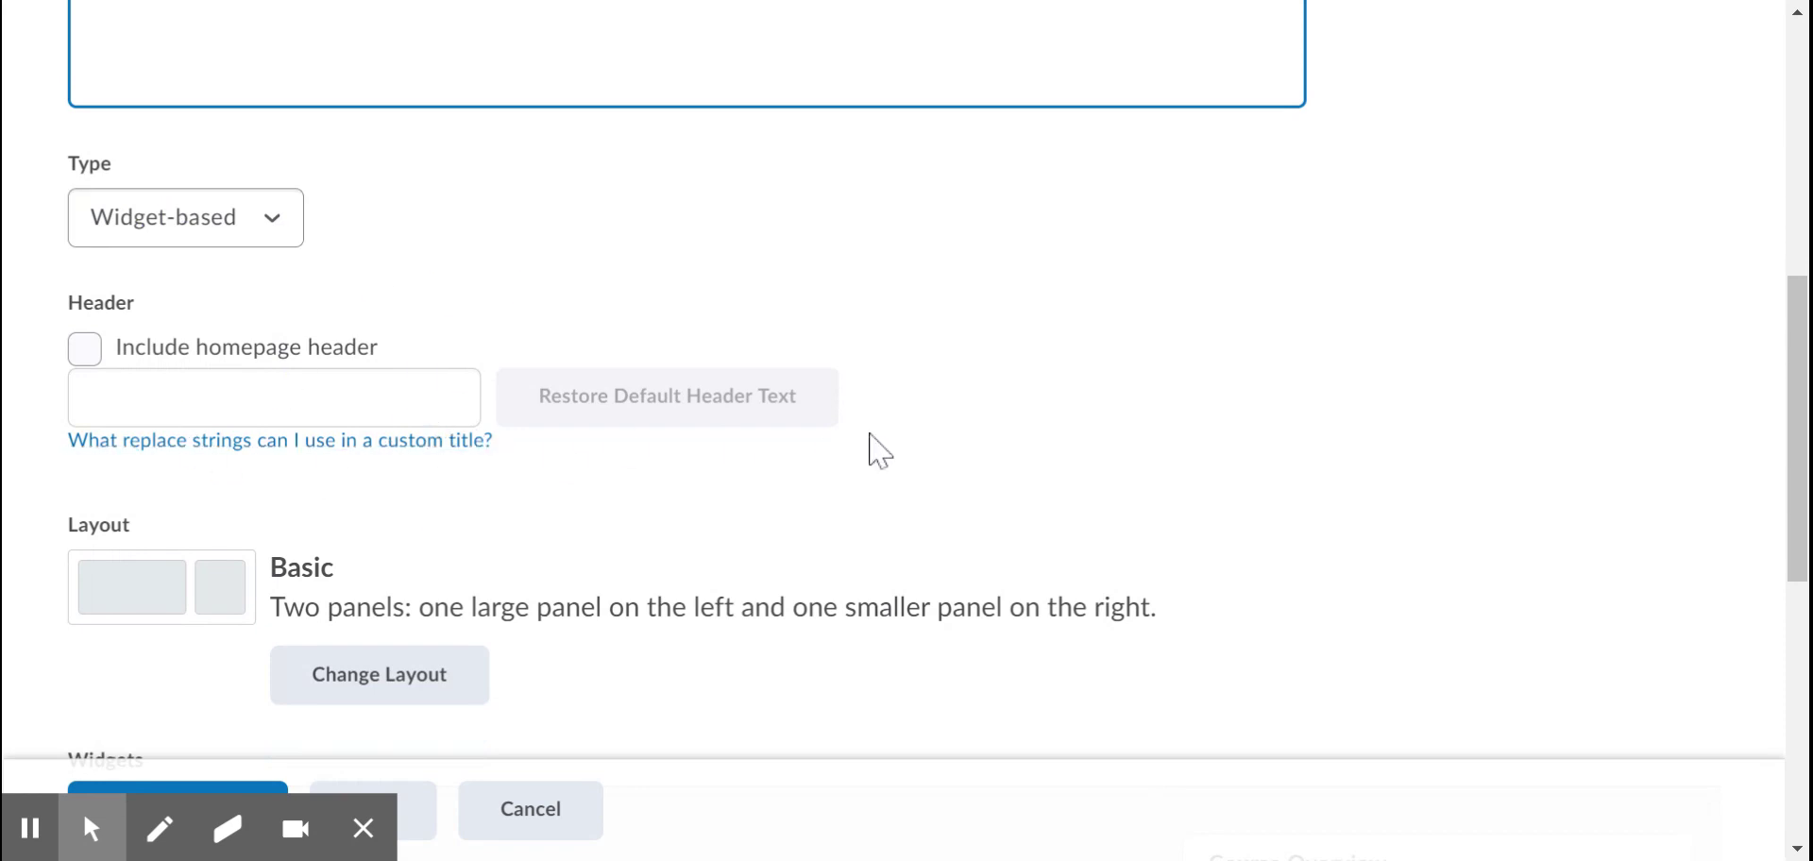
pyautogui.scroll(-3, 869, 445)
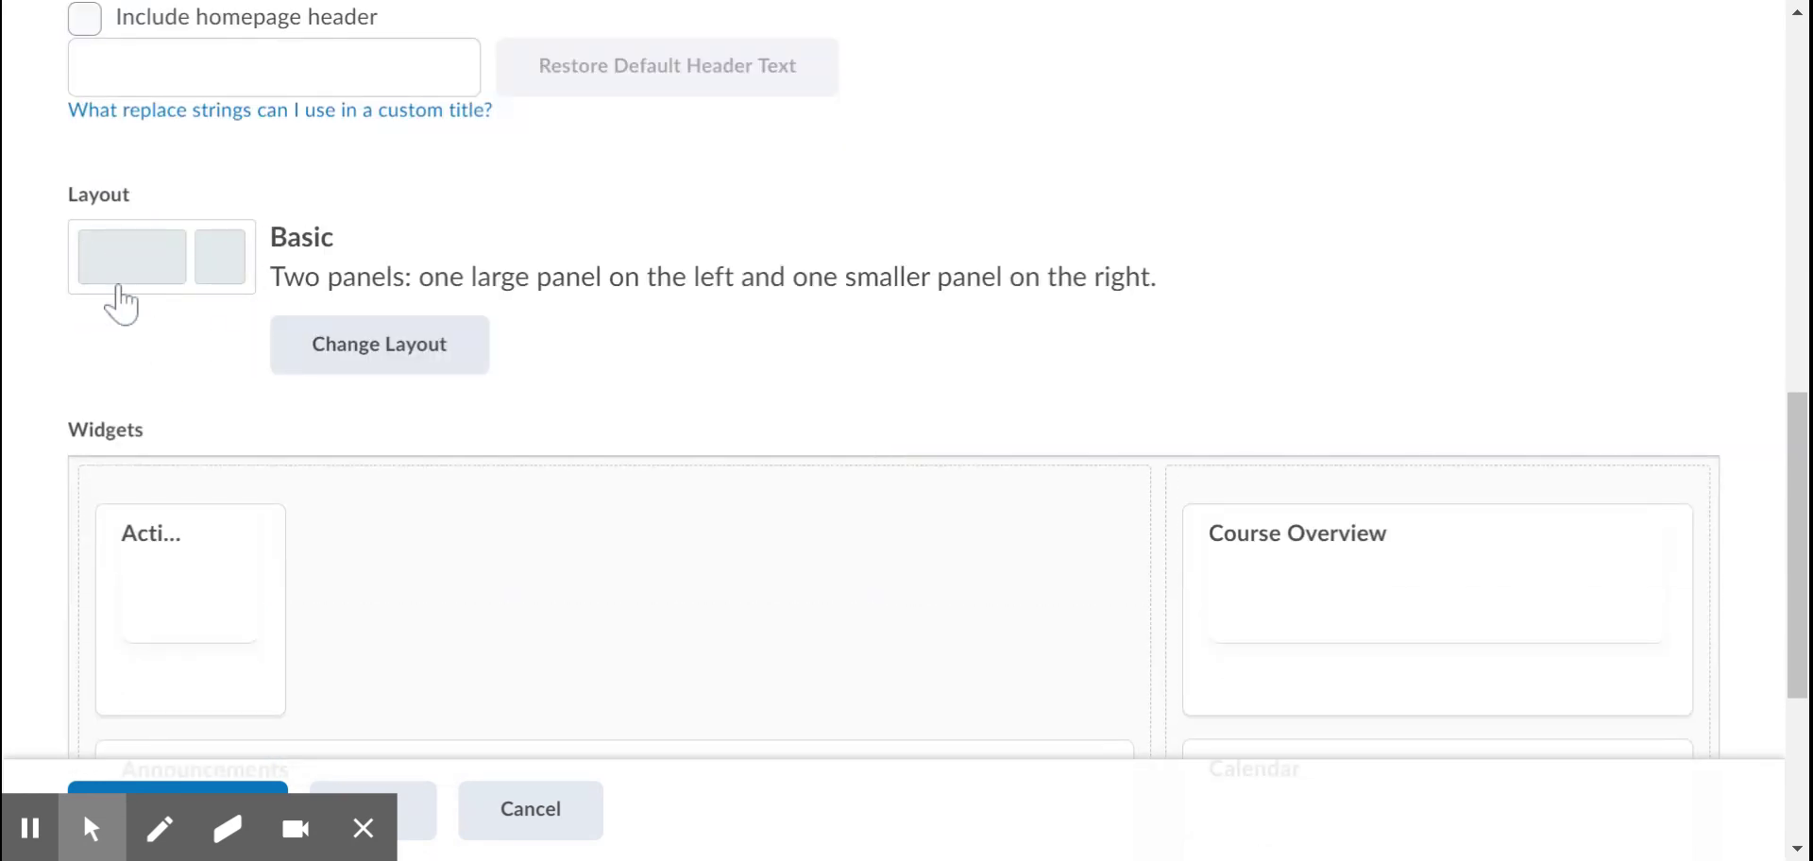
# Review the alternative homepage layouts and keep the Basic layout.
pyautogui.click(389, 357)
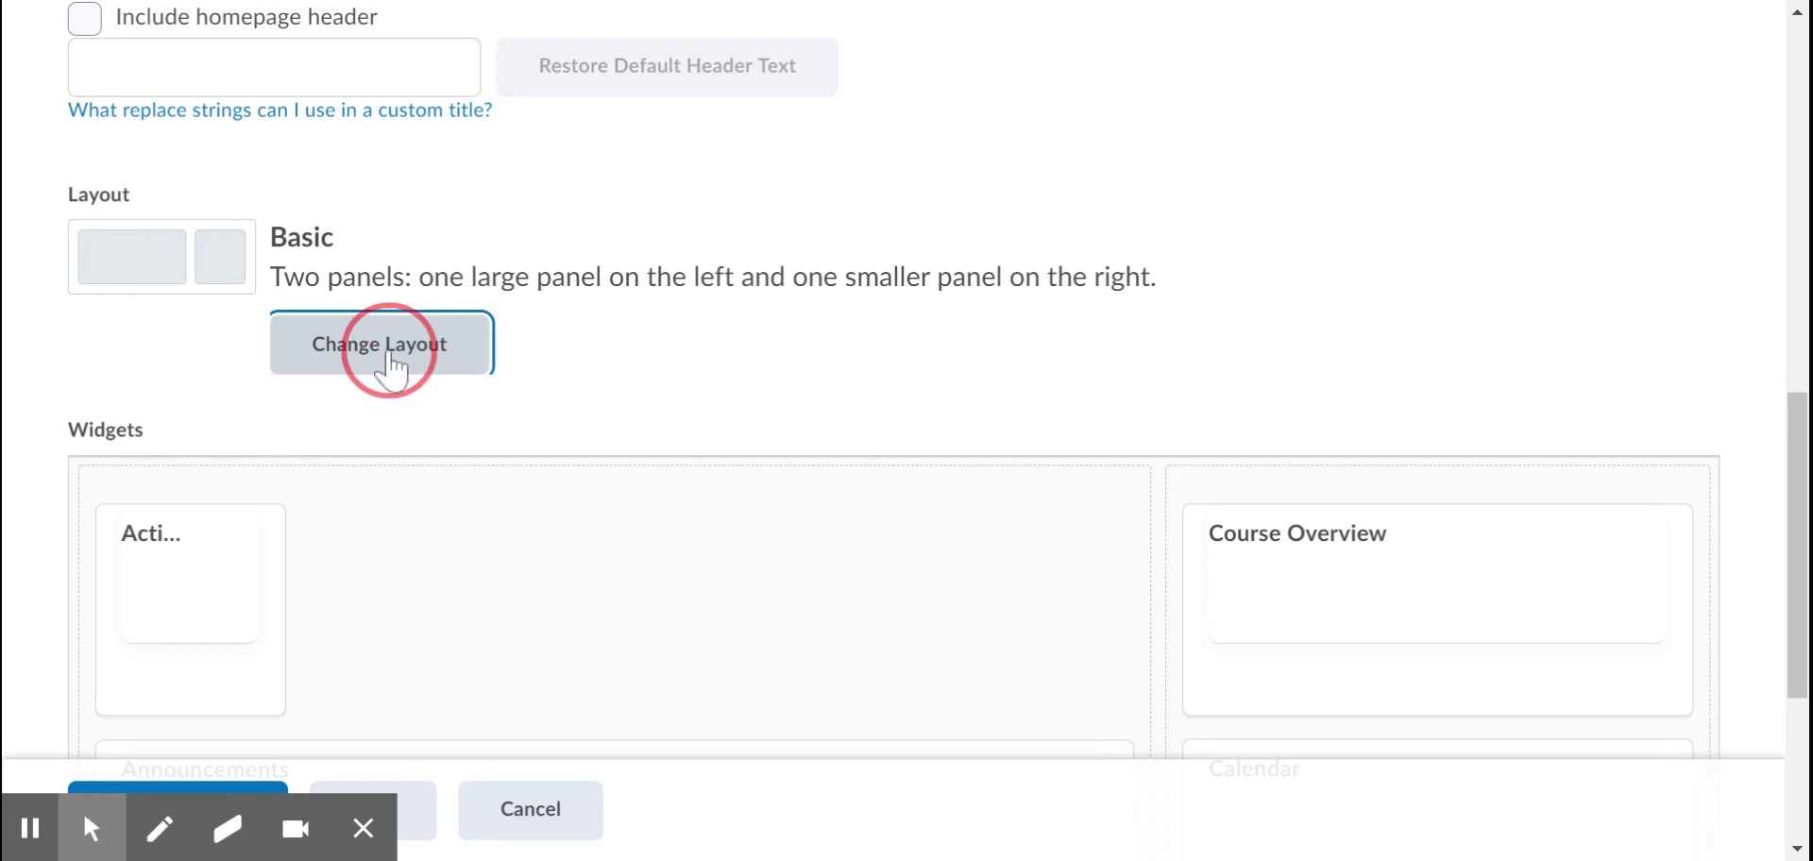
pyautogui.scroll(-3, 947, 566)
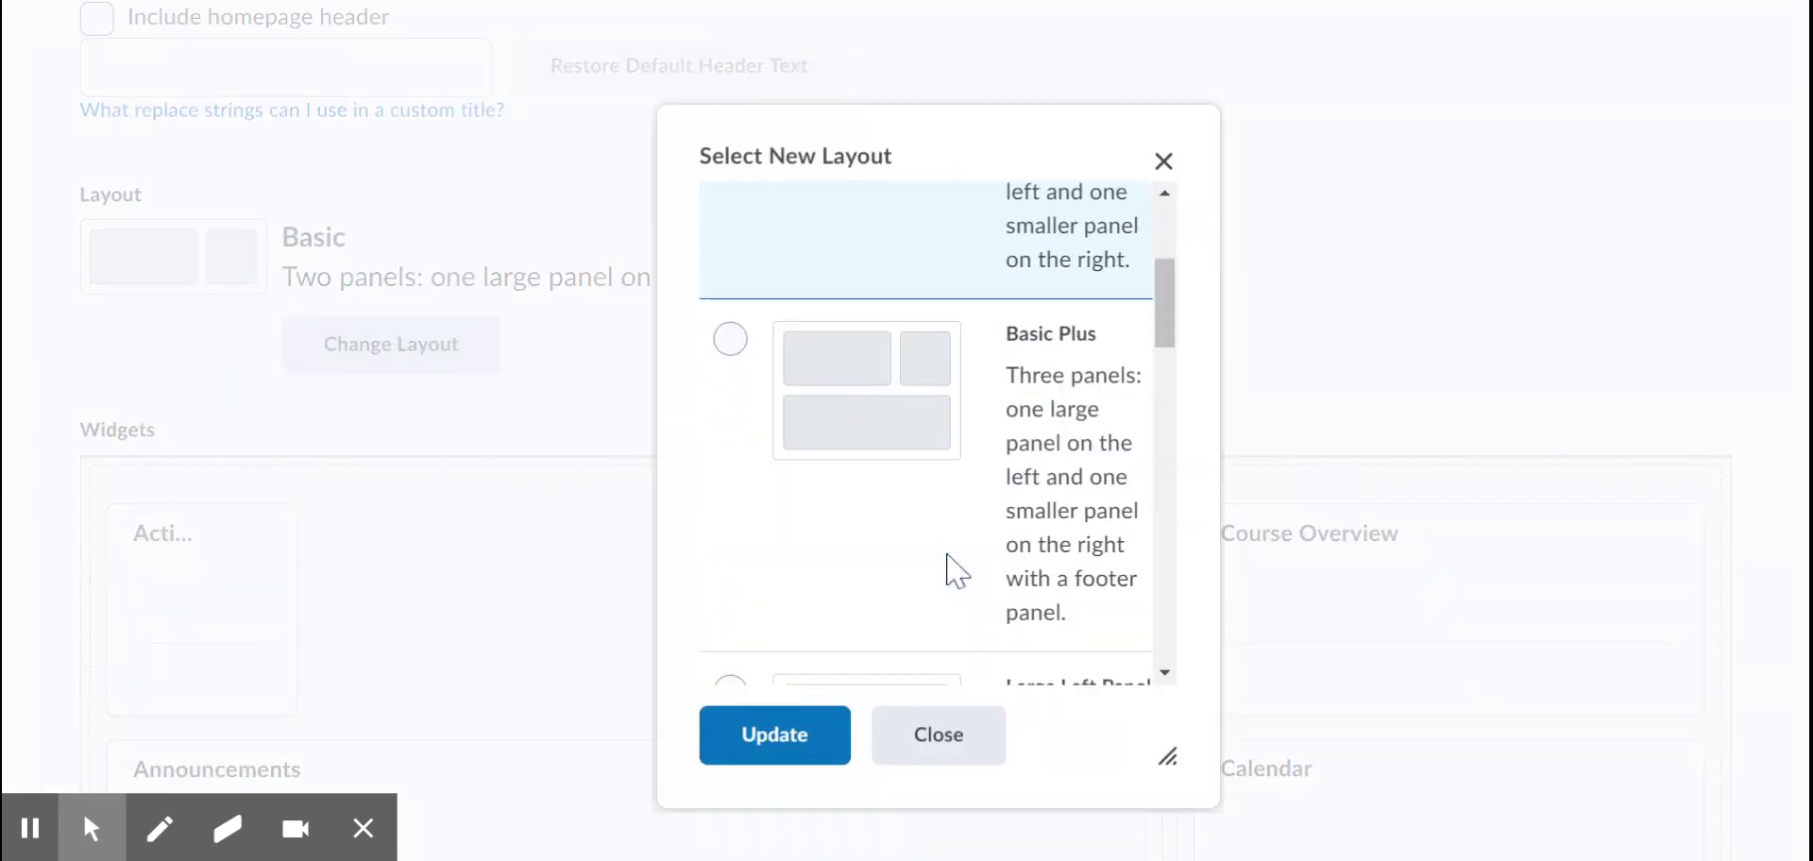
pyautogui.scroll(-2, 947, 566)
pyautogui.scroll(-3, 947, 566)
pyautogui.scroll(-2, 949, 571)
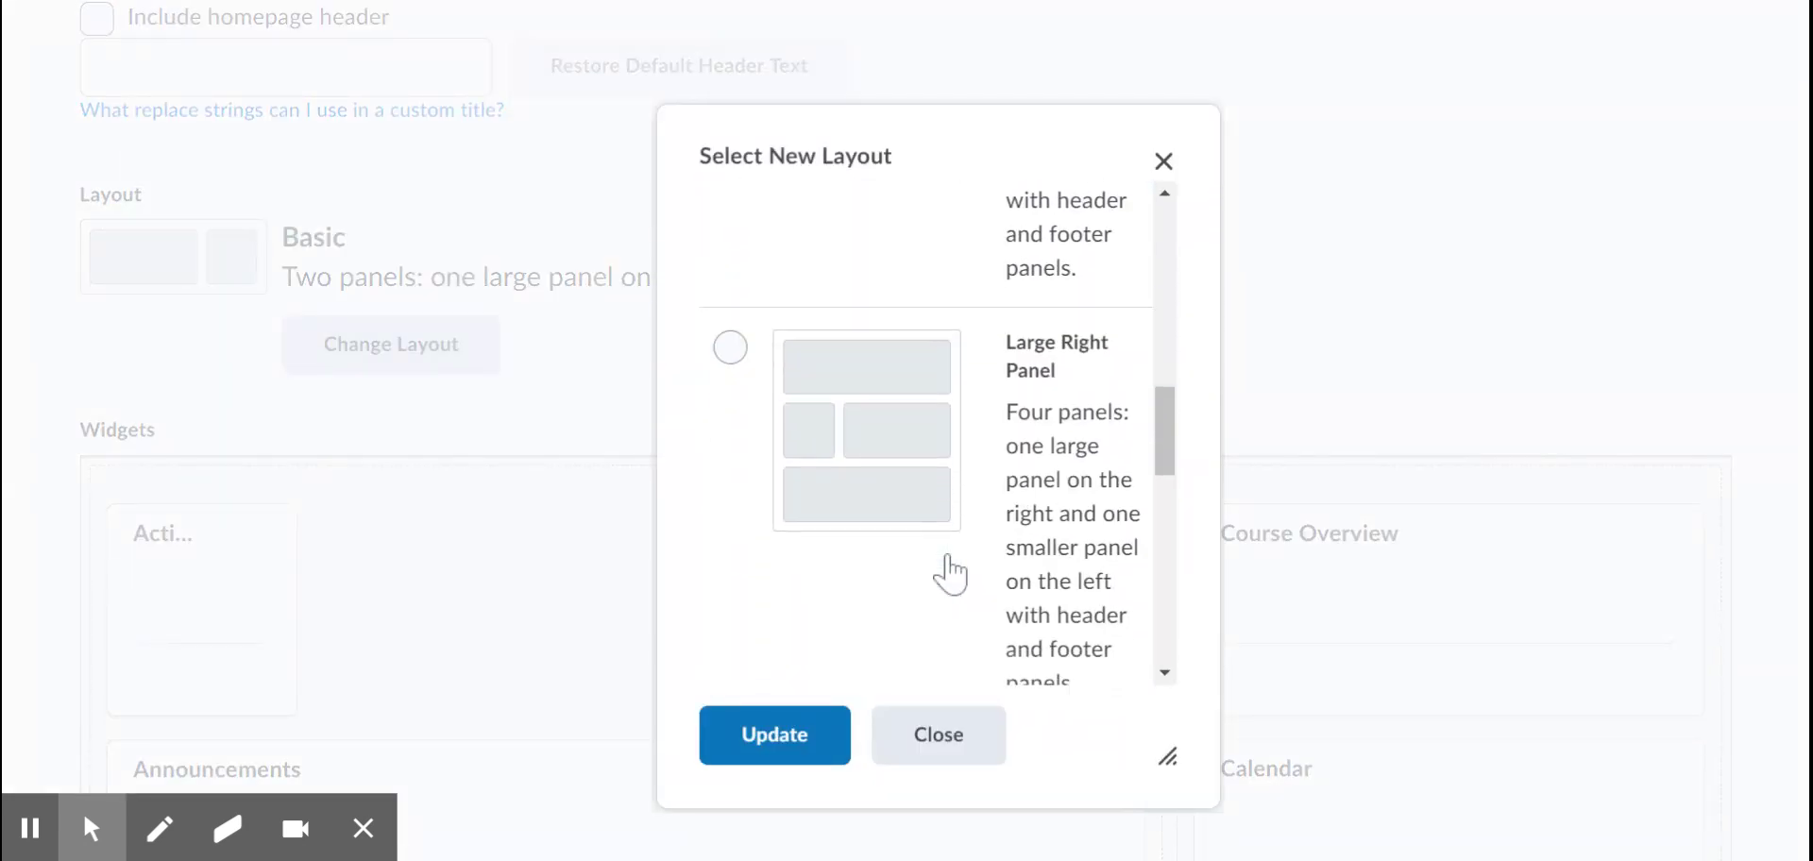
pyautogui.click(938, 741)
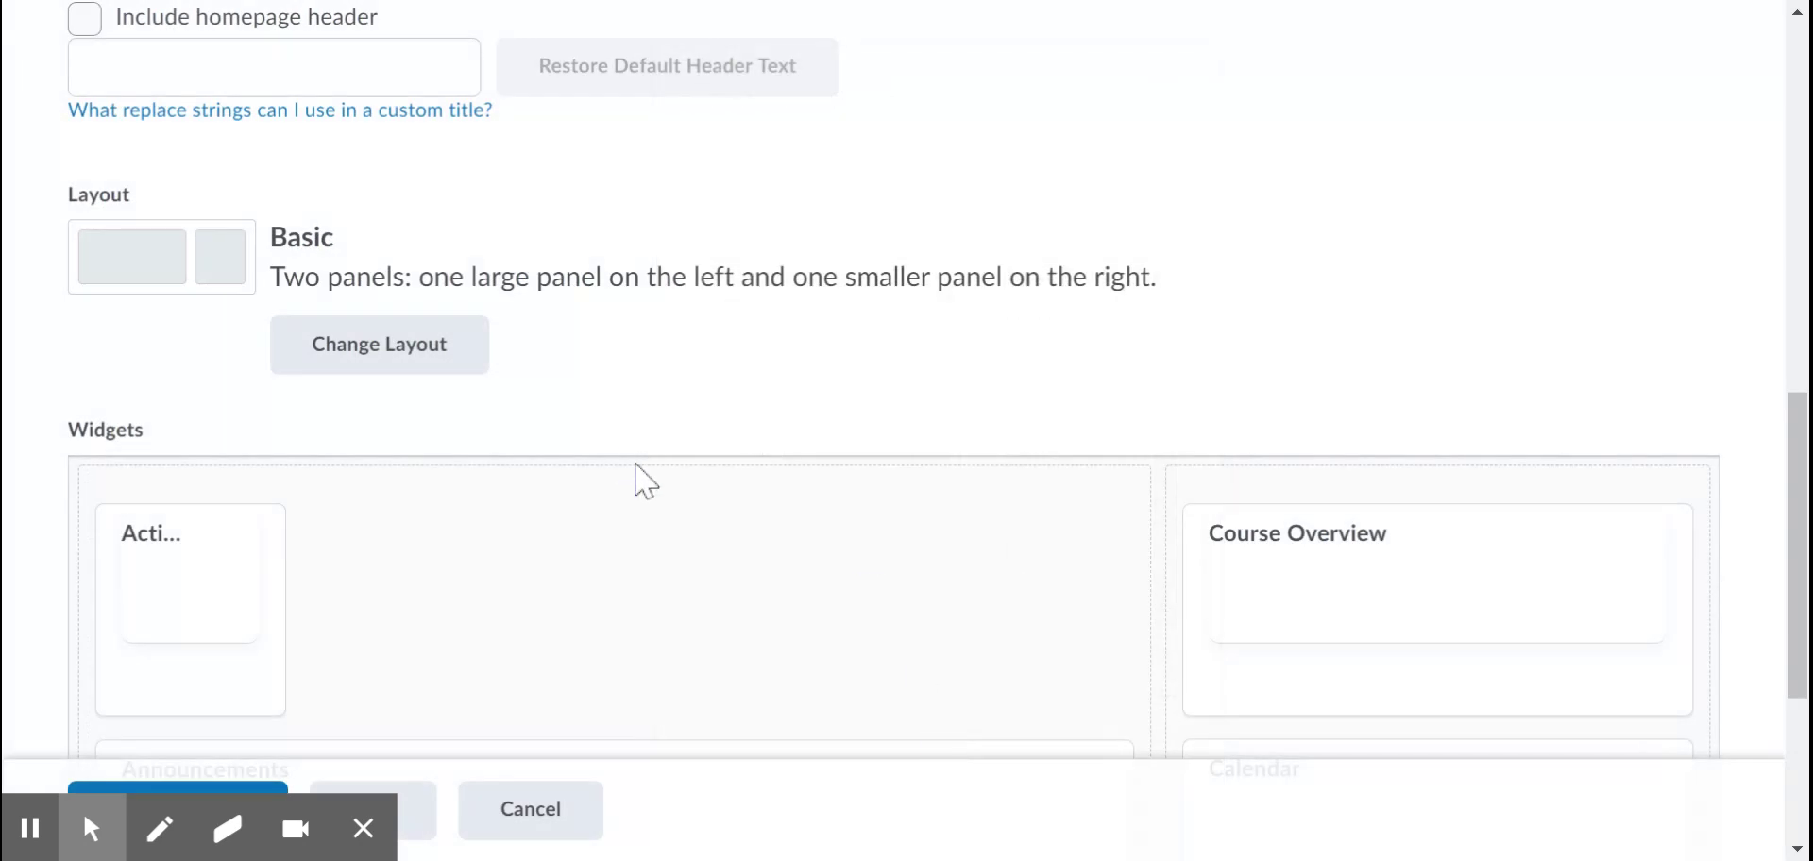
# Remove the Activity Feed widget sitting above Announcements.
pyautogui.scroll(-2, 635, 478)
pyautogui.scroll(-1, 637, 472)
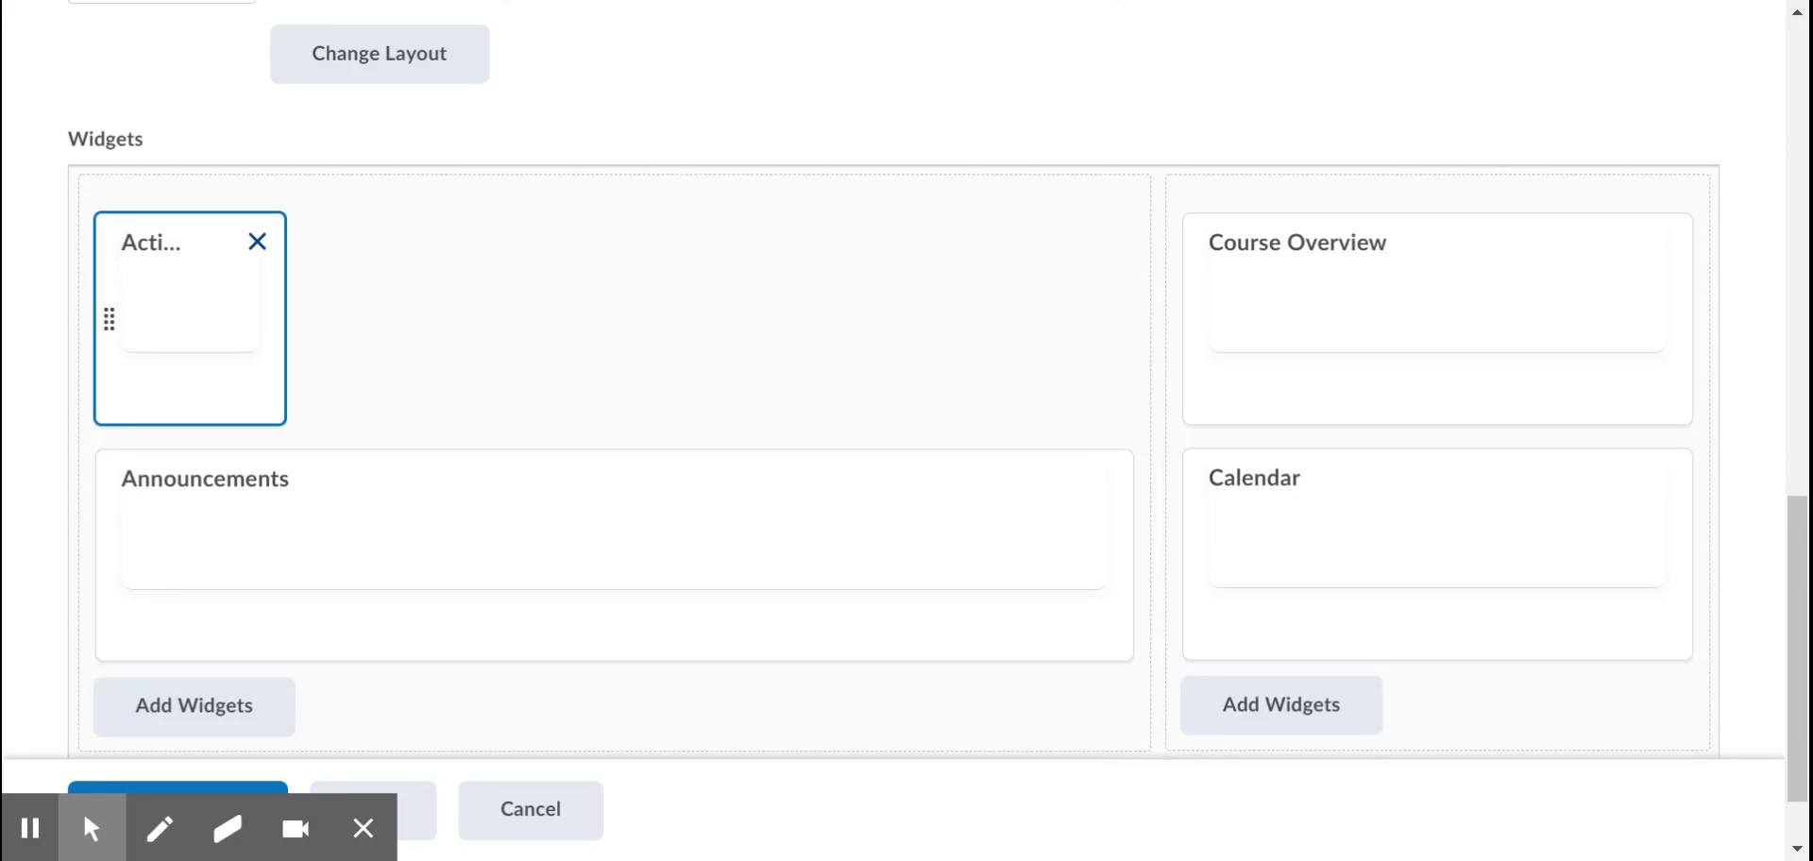
pyautogui.click(257, 242)
pyautogui.moveTo(613, 357)
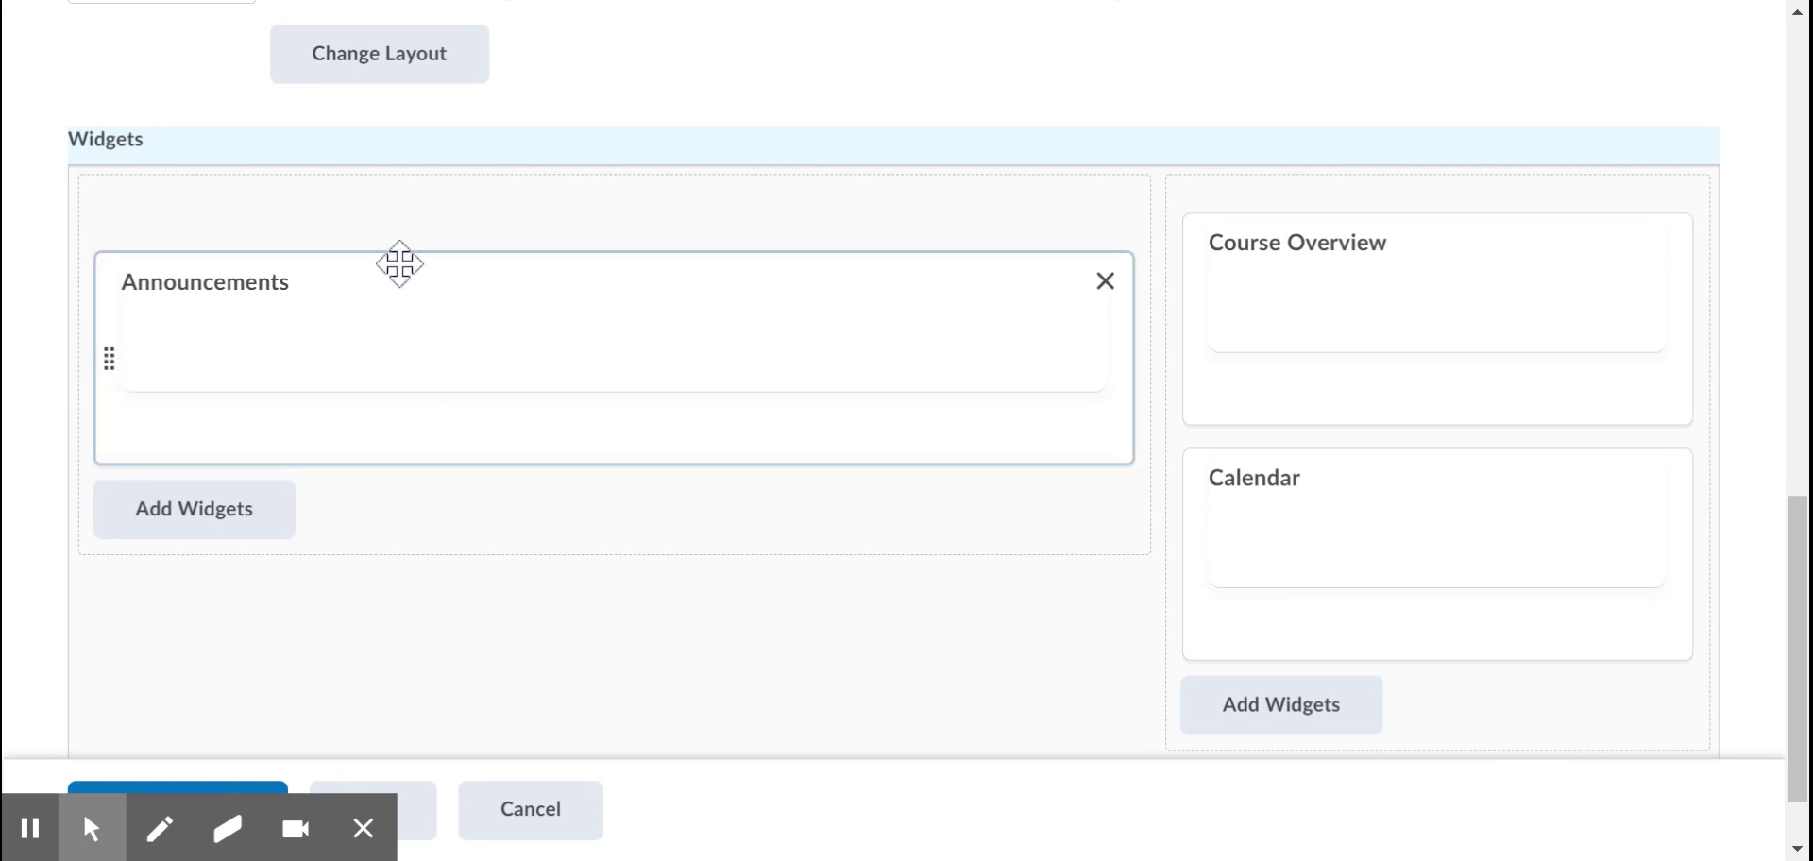
pyautogui.scroll(-1, 728, 379)
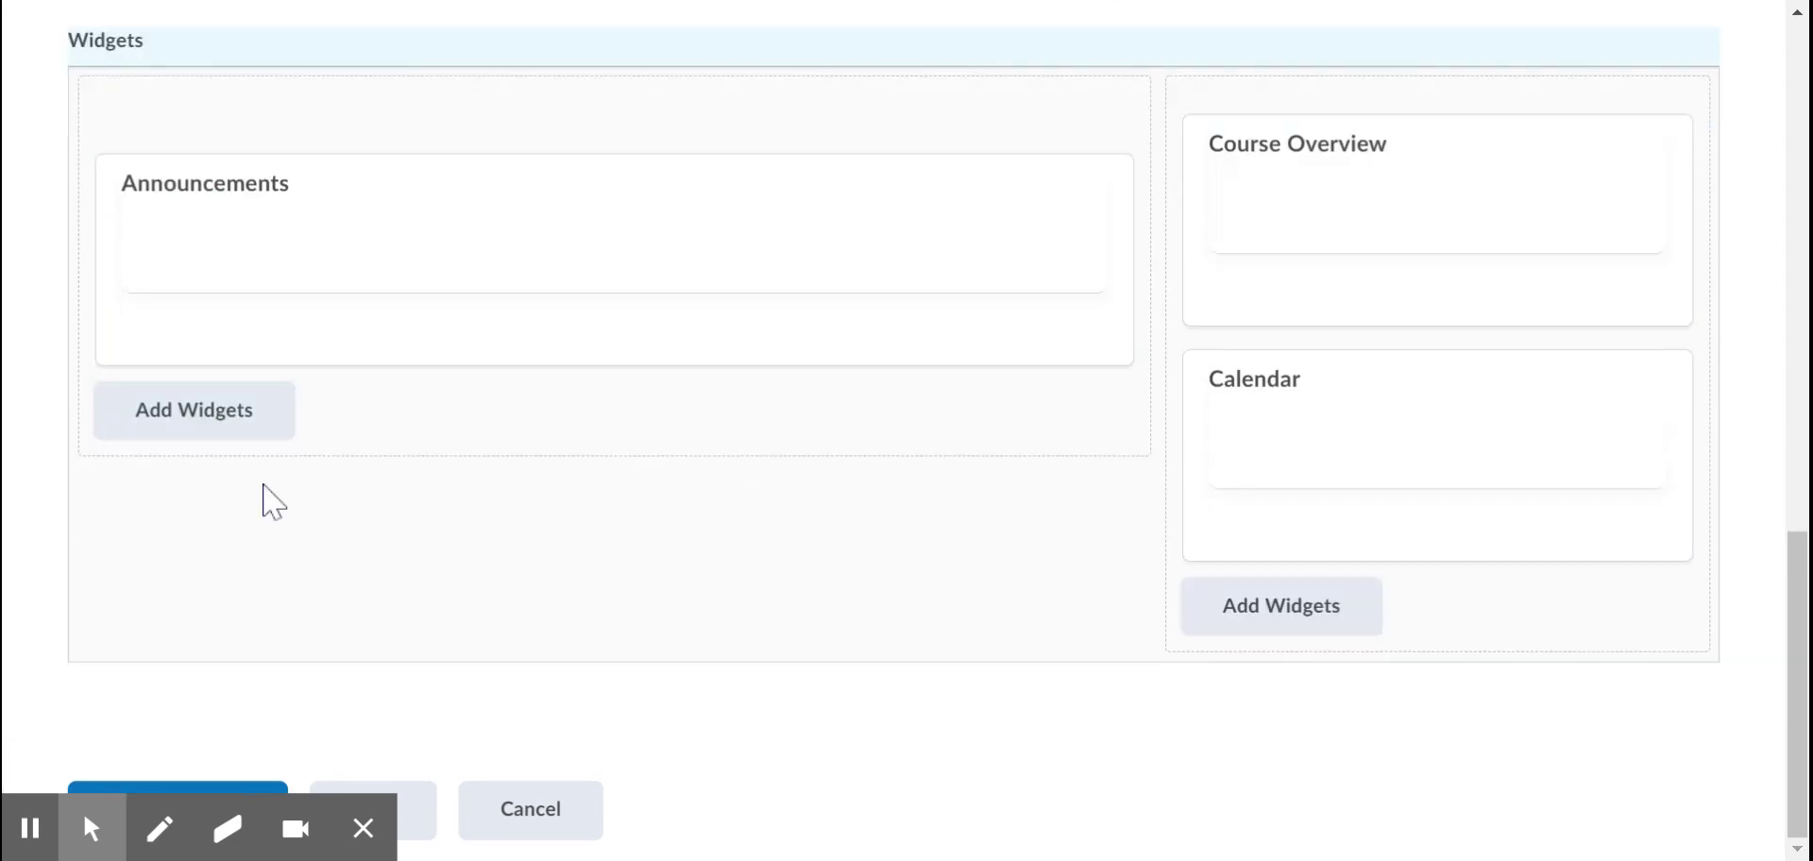
# Tick Land Acknowledgement in the left column's Add Widgets list.
pyautogui.click(217, 435)
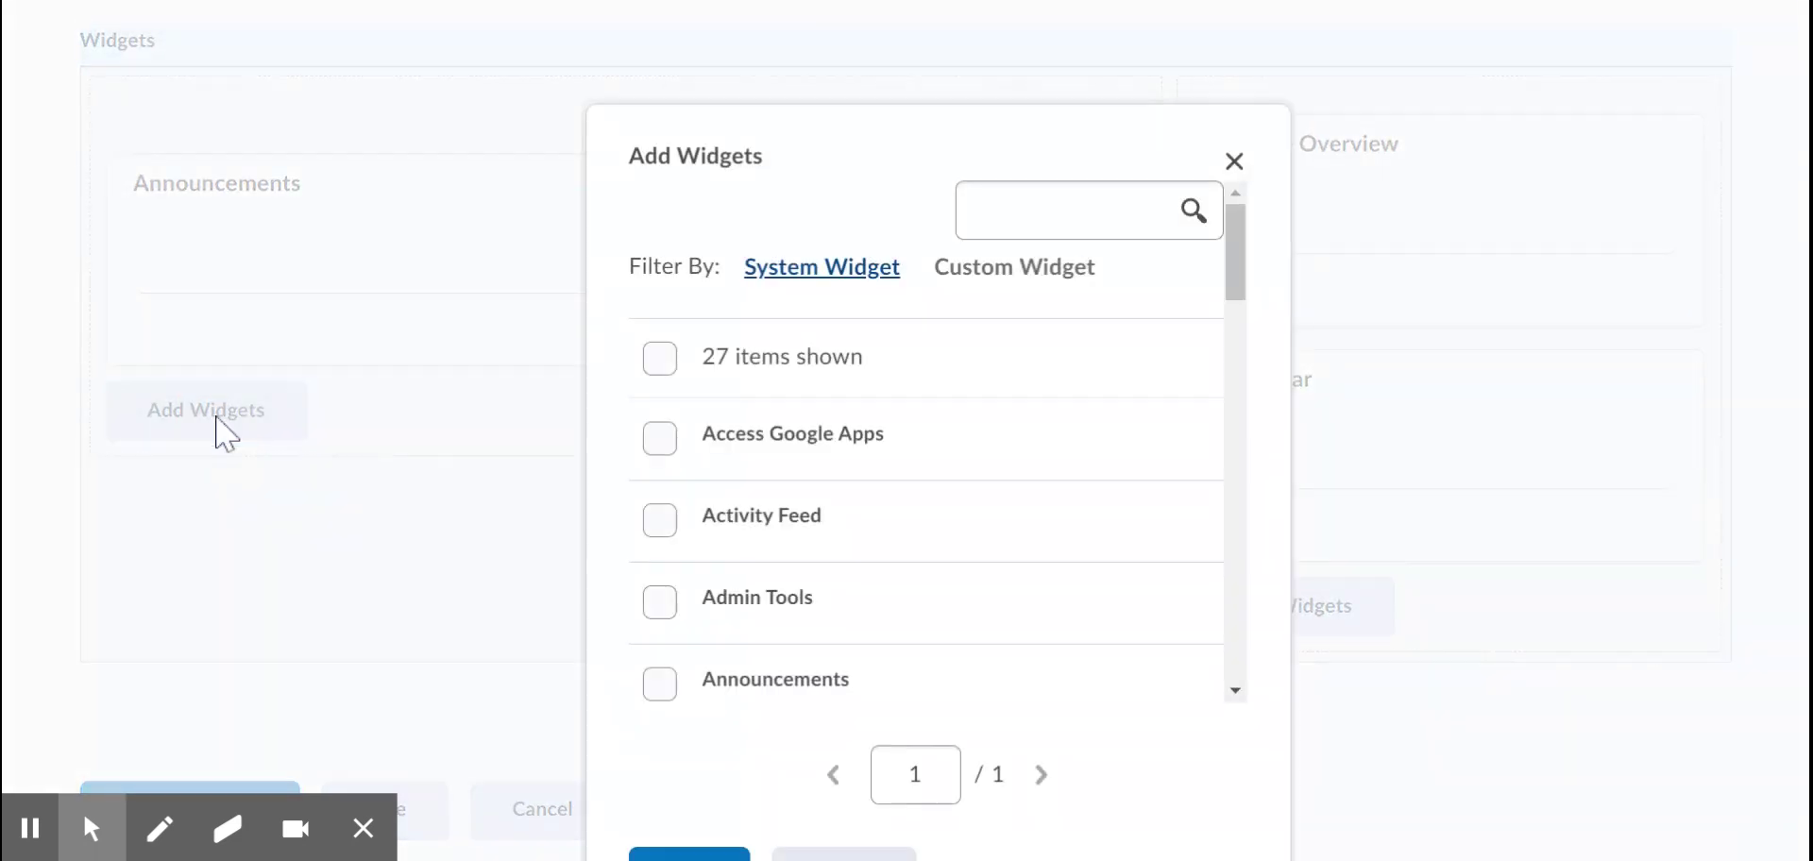
pyautogui.scroll(-2, 993, 609)
pyautogui.scroll(-5, 992, 609)
pyautogui.scroll(-4, 993, 614)
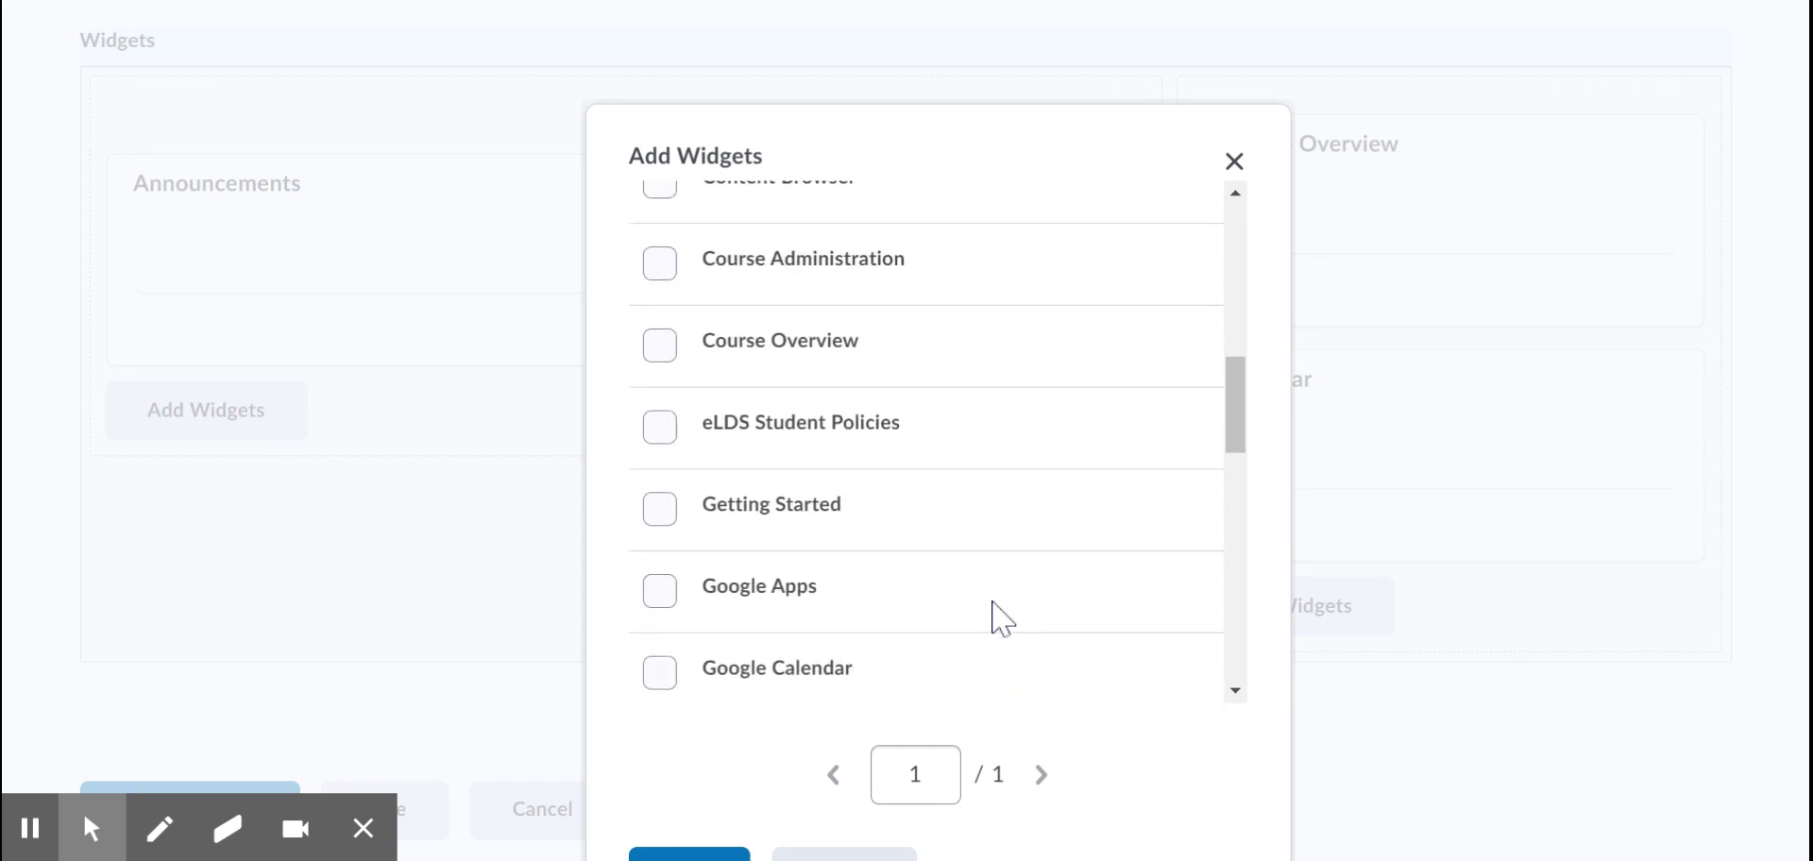
pyautogui.scroll(-3, 993, 614)
pyautogui.scroll(-3, 992, 614)
pyautogui.scroll(-1, 937, 441)
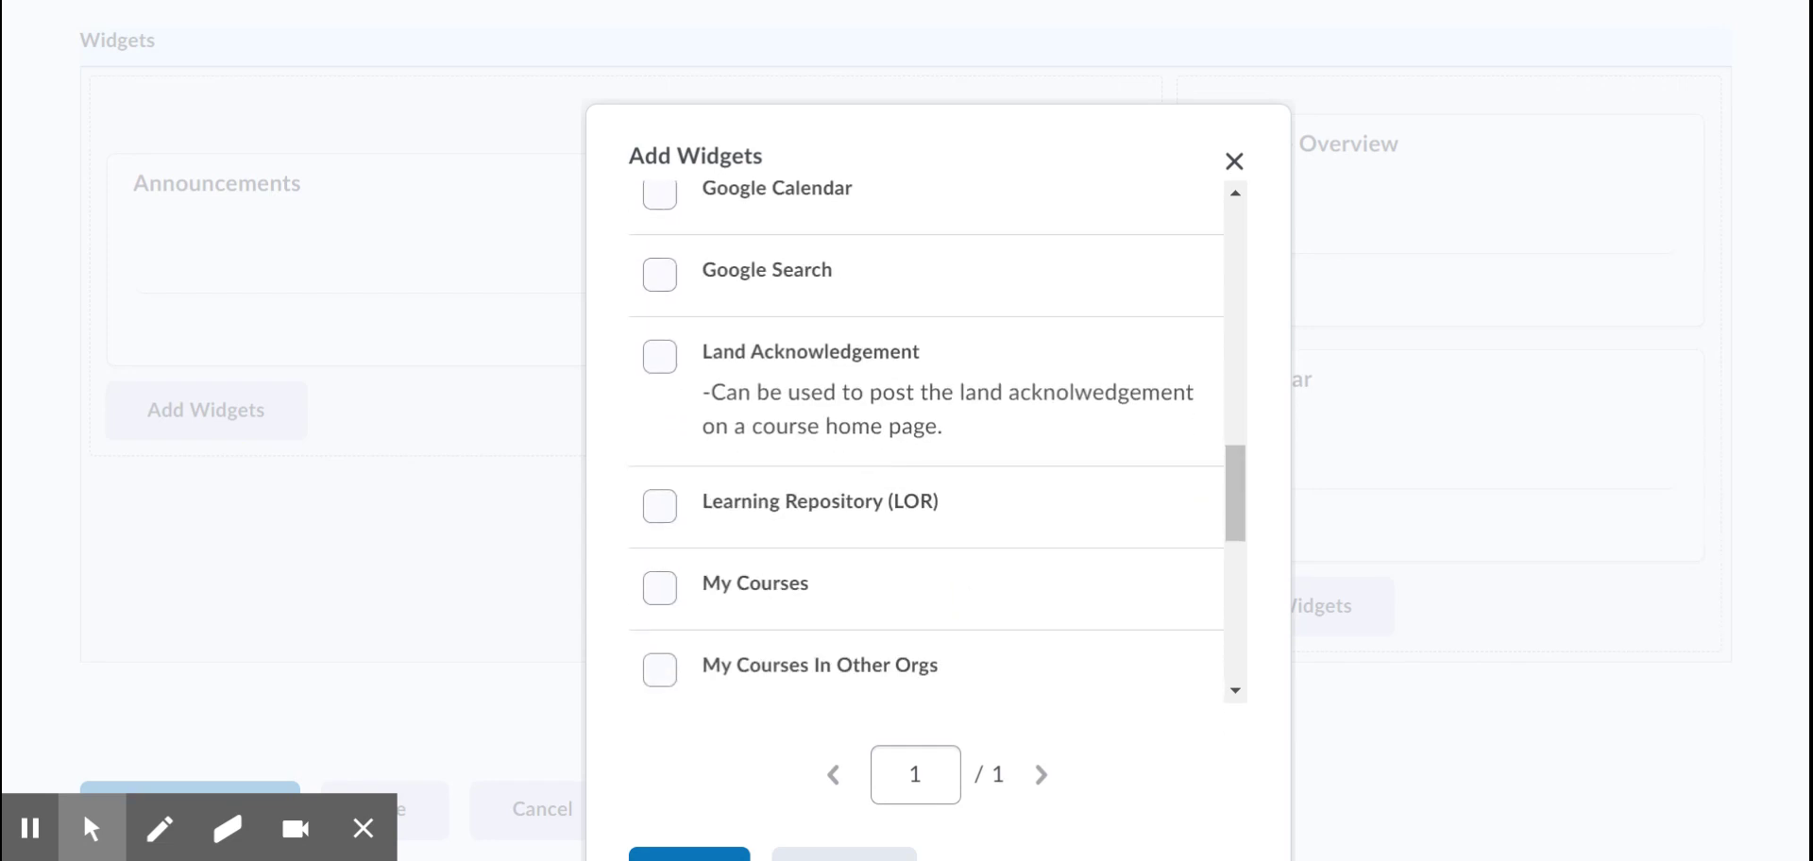
pyautogui.click(668, 370)
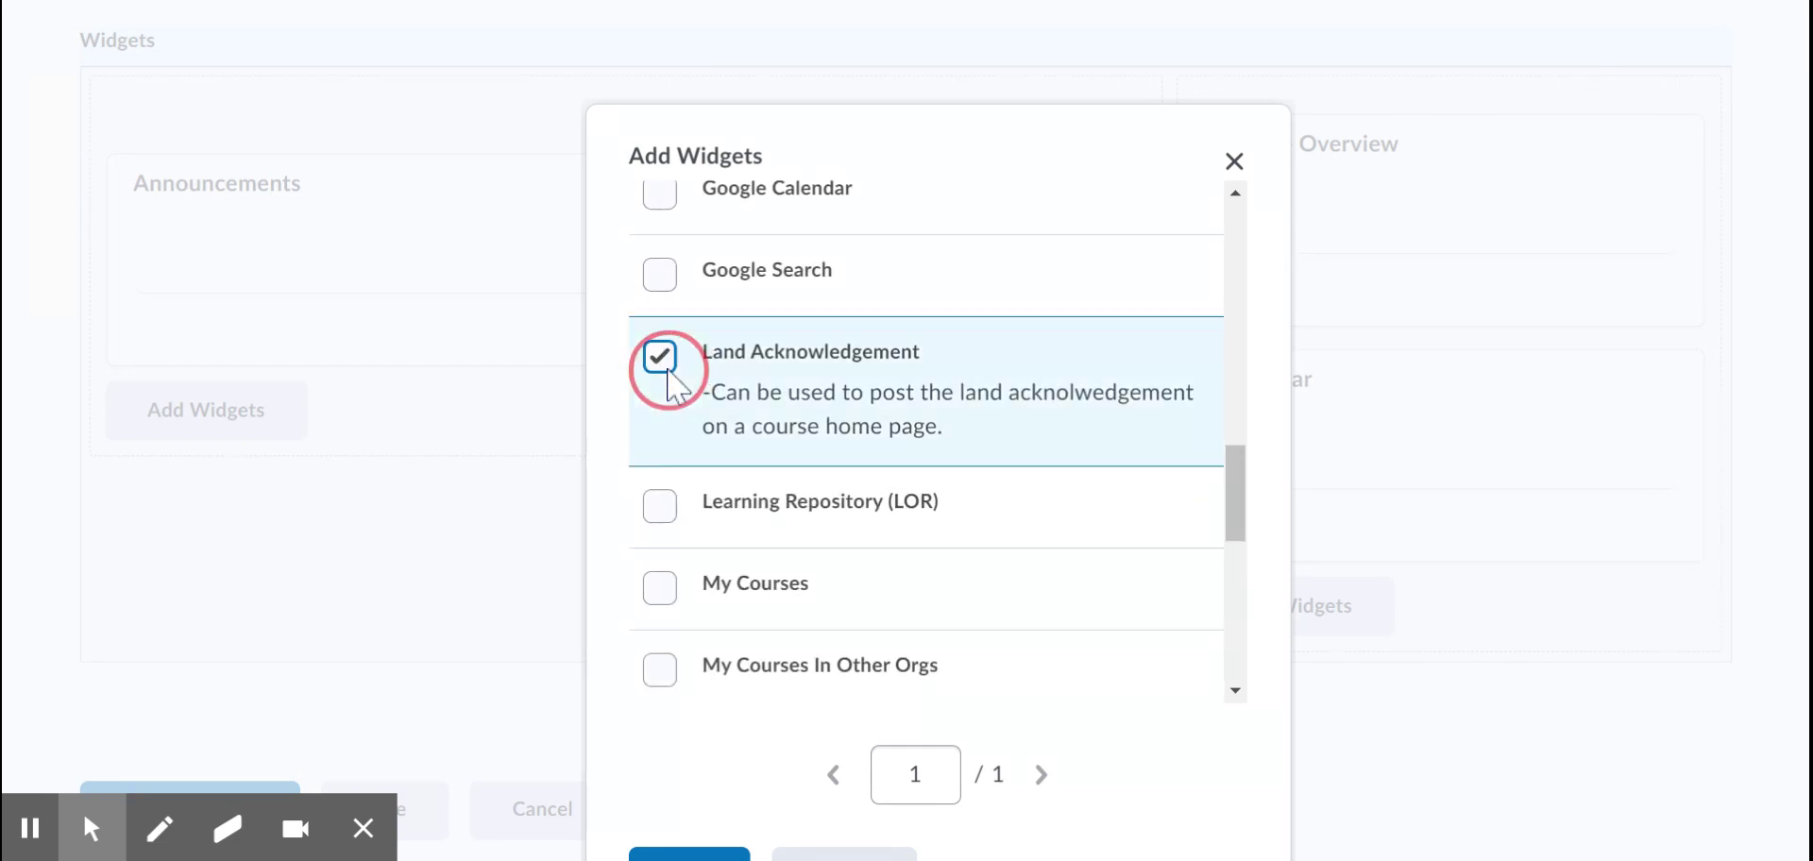
pyautogui.scroll(-2, 880, 593)
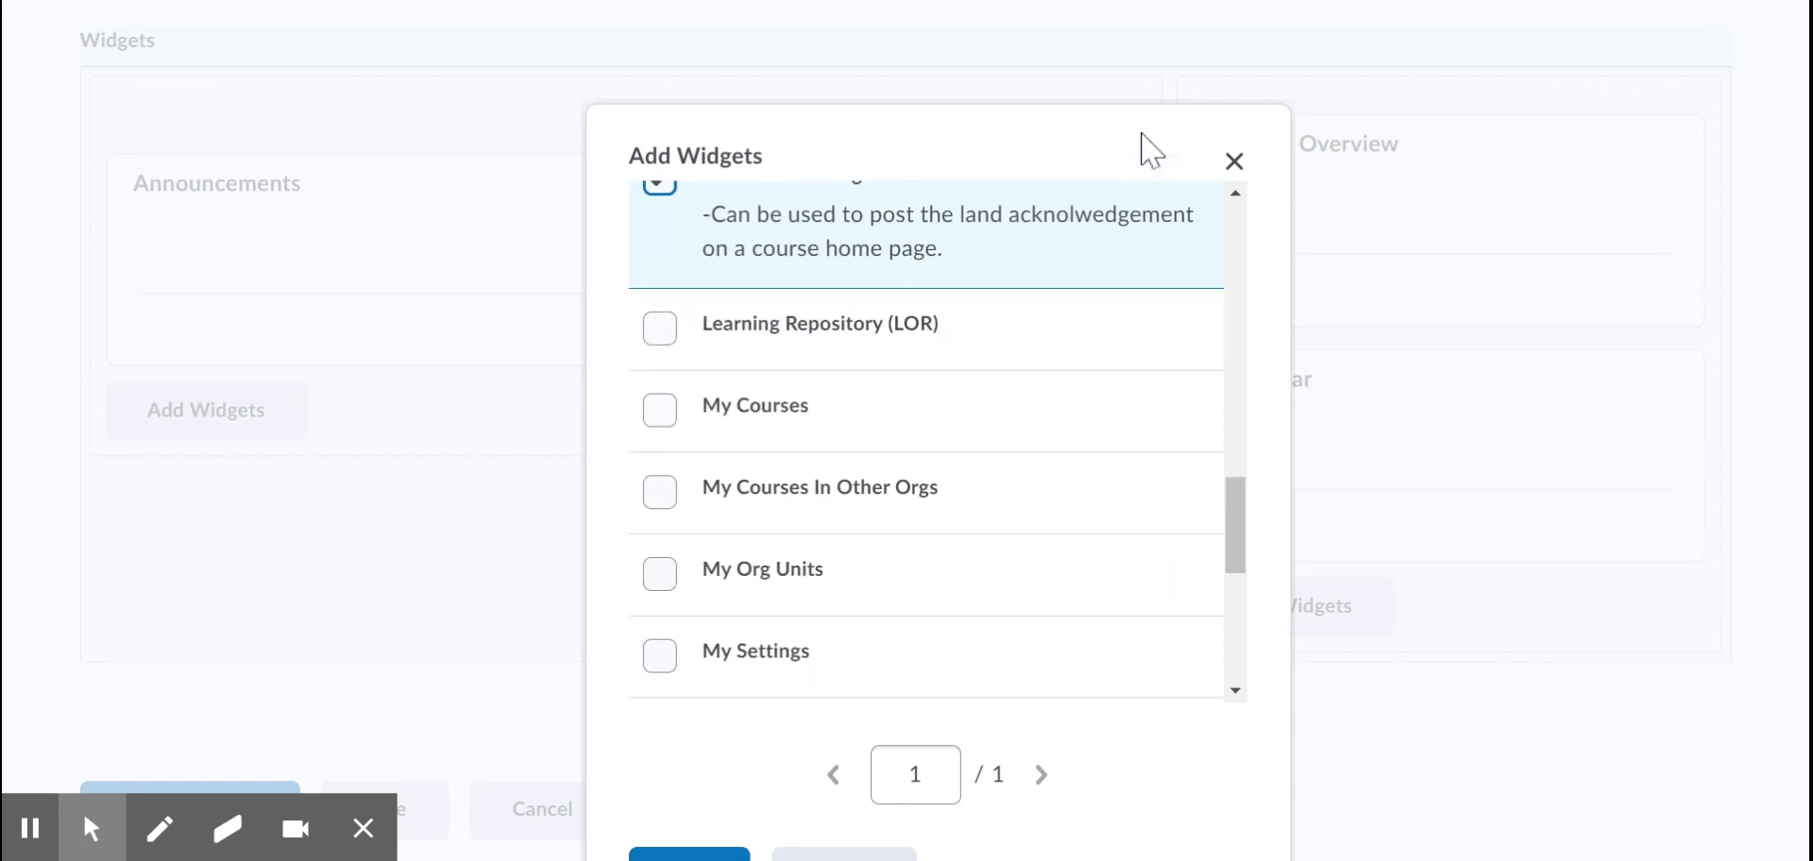
pyautogui.moveTo(1149, 152); pyautogui.dragTo(1165, 16)
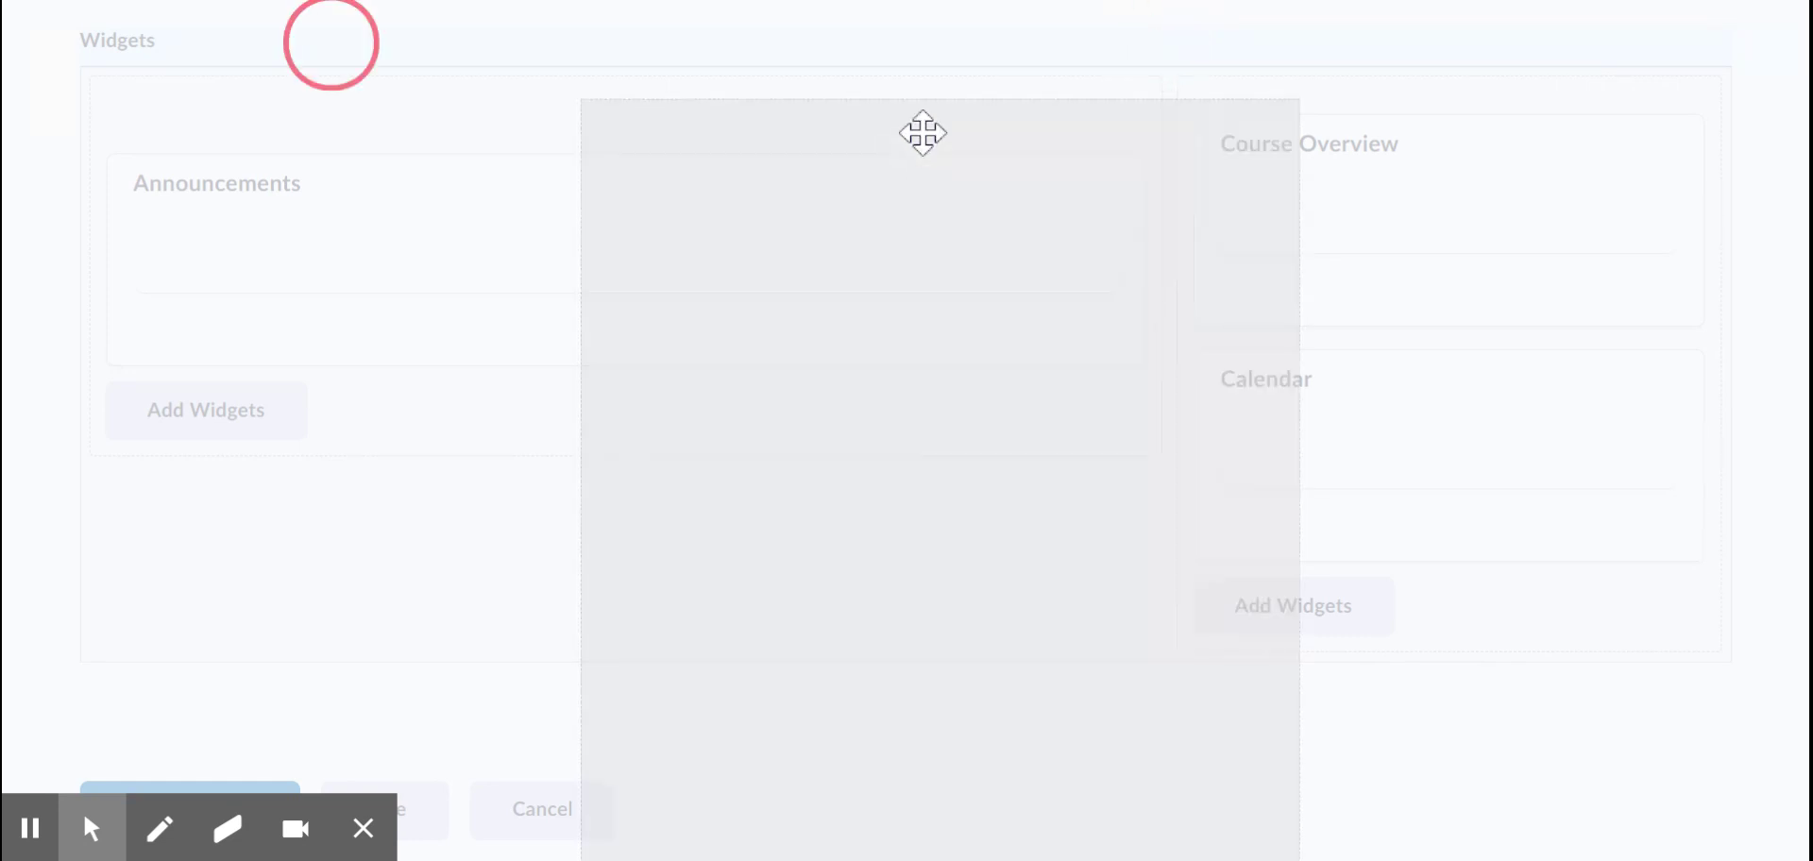
# Add Land Acknowledgement to the left column and drag it above Announcements.
pyautogui.moveTo(922, 132); pyautogui.dragTo(953, 109)
pyautogui.click(737, 781)
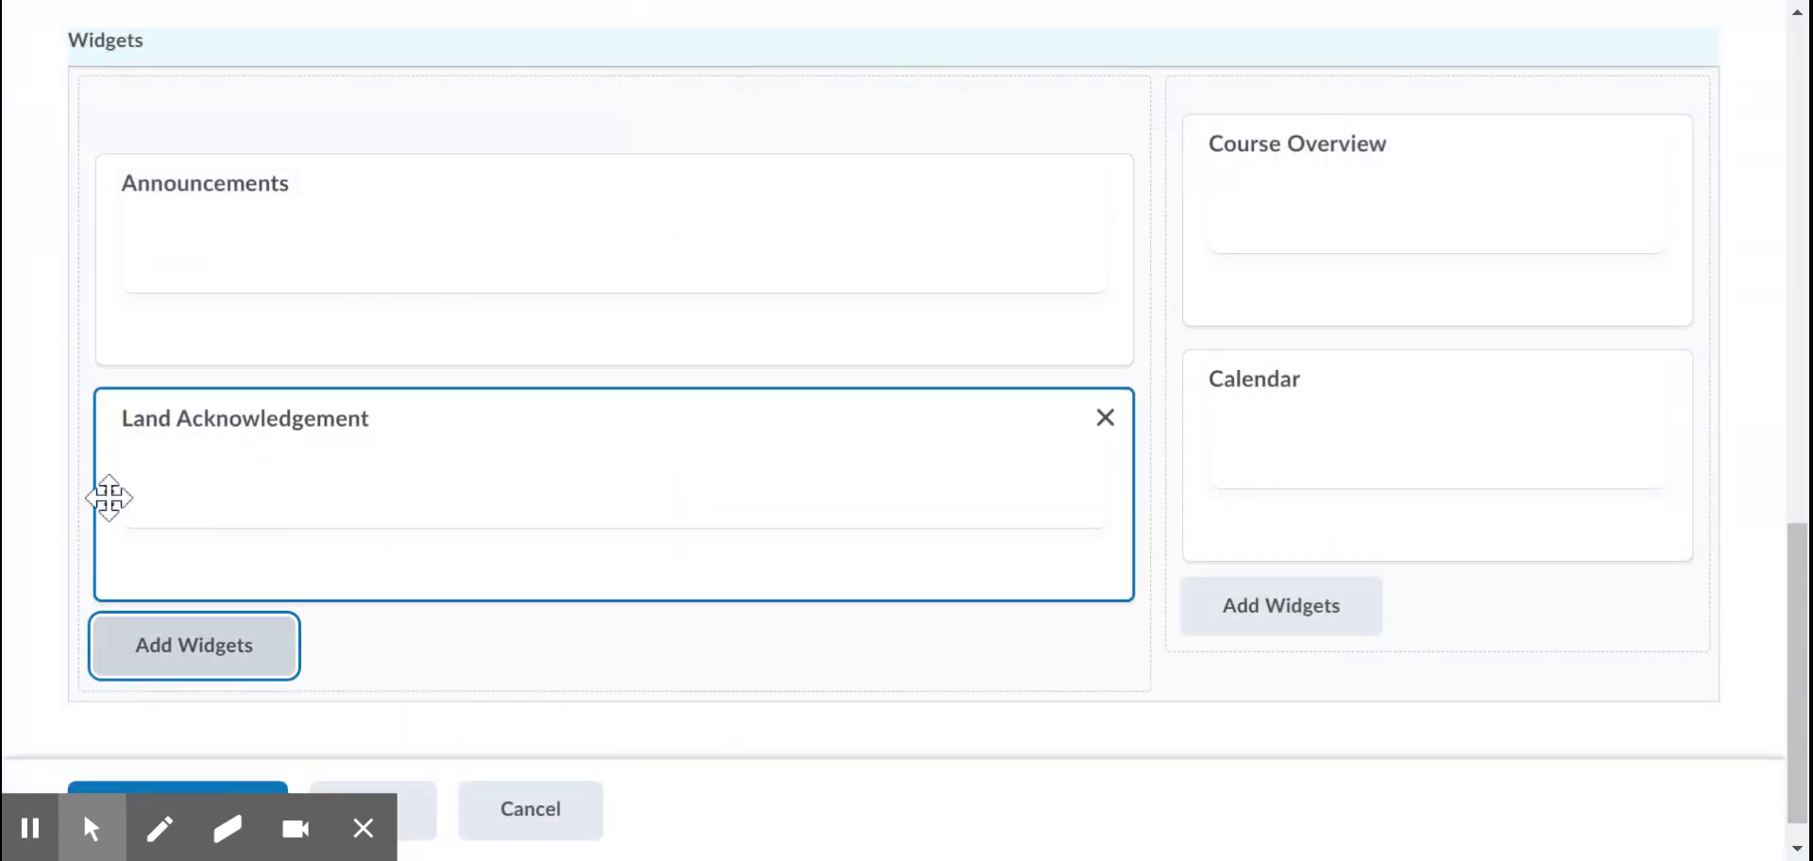
pyautogui.moveTo(108, 498); pyautogui.dragTo(109, 156)
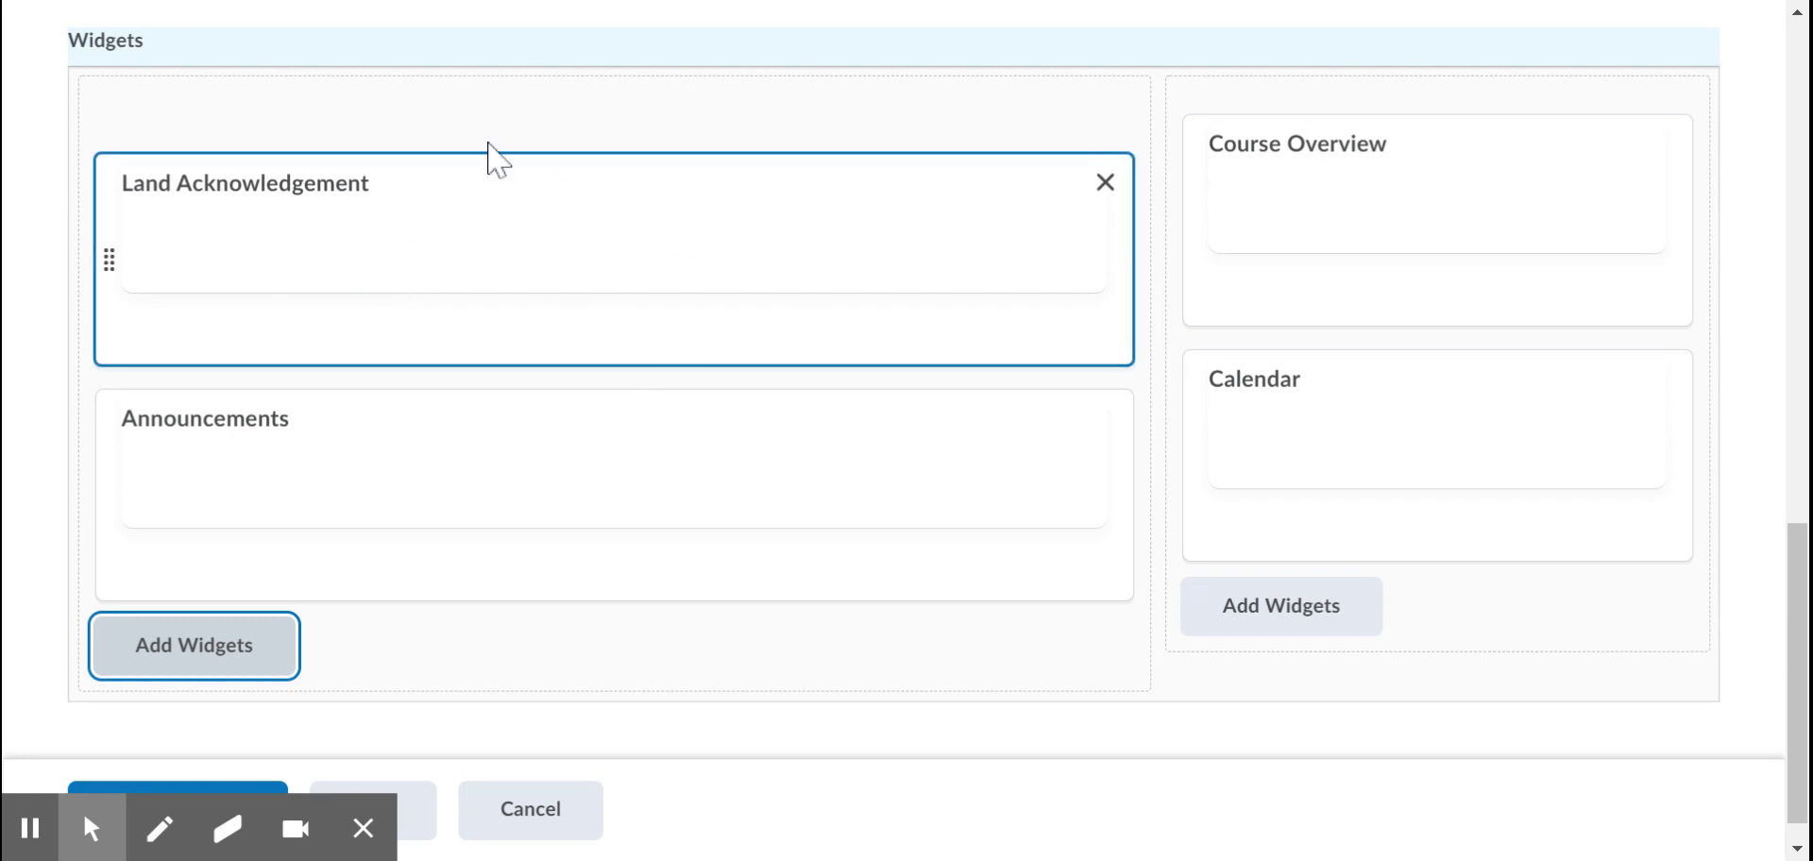
pyautogui.moveTo(612, 494)
pyautogui.scroll(5, 1040, 514)
pyautogui.scroll(3, 1037, 513)
pyautogui.scroll(-7, 1035, 512)
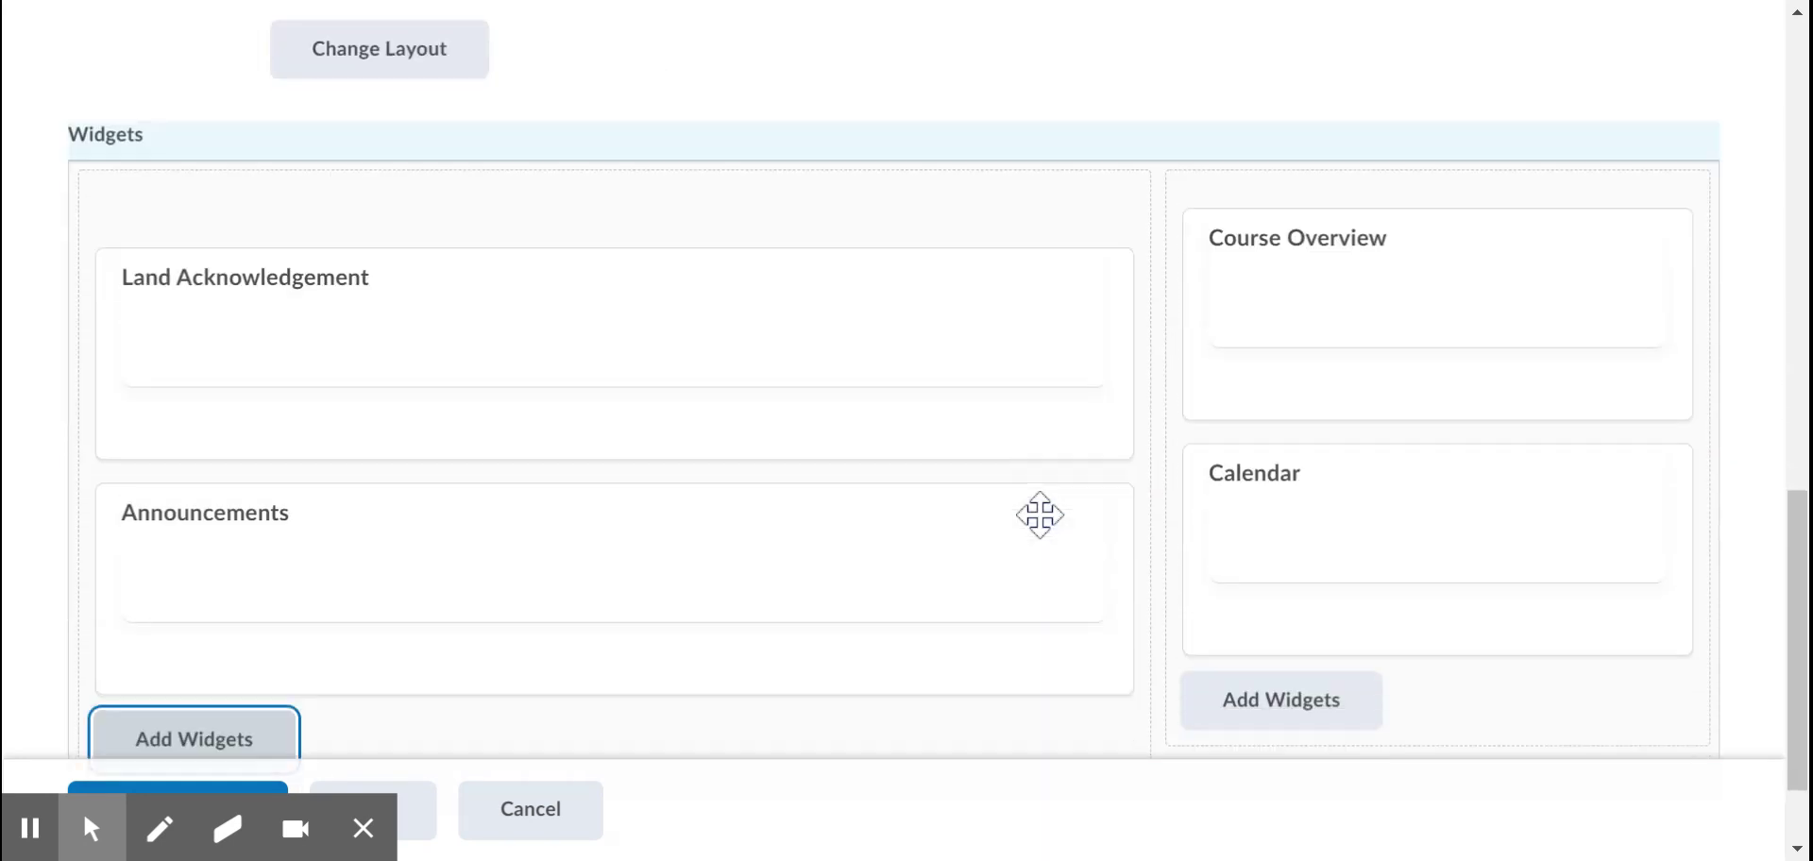
pyautogui.scroll(-1, 1036, 513)
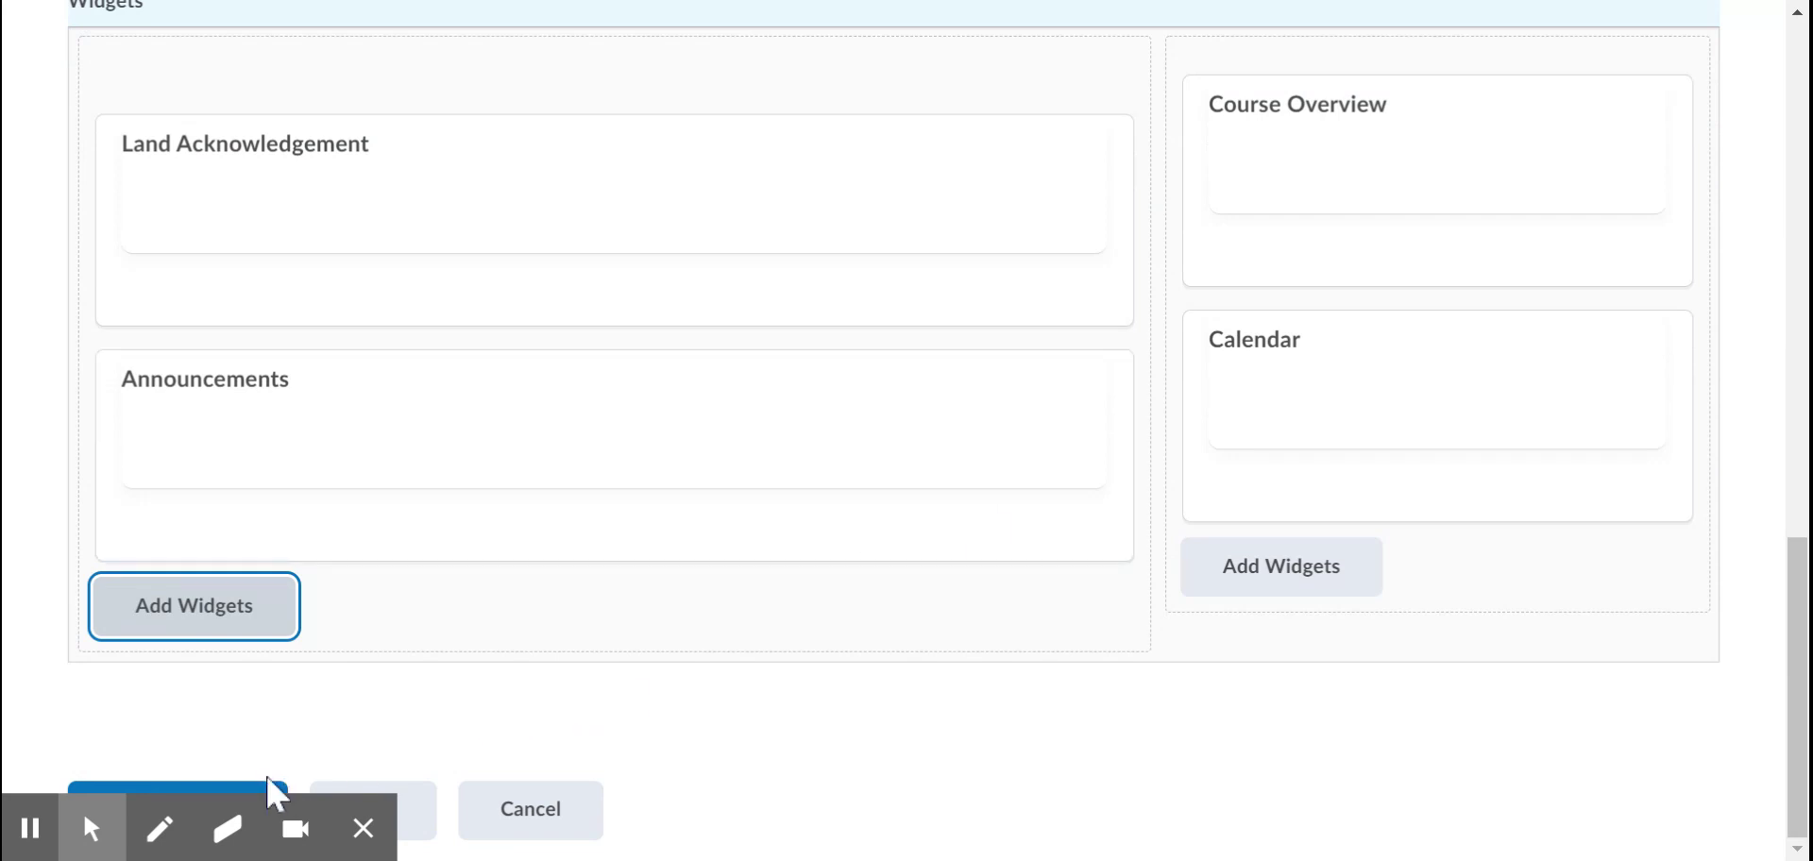
pyautogui.click(367, 831)
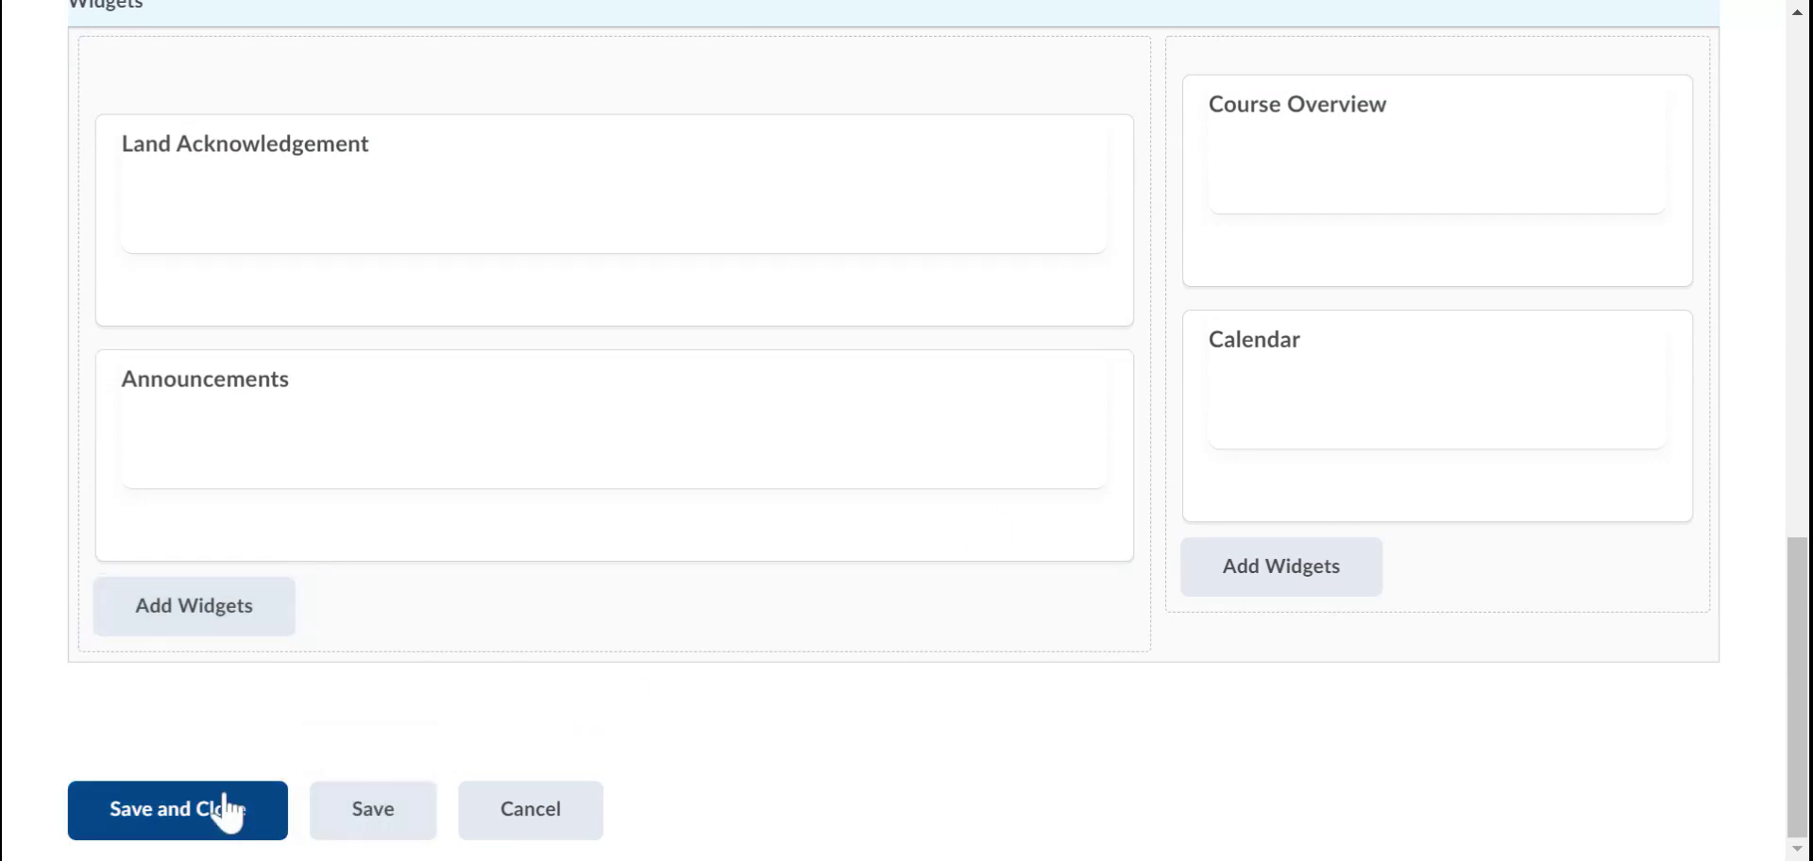
# Save and close the homepage, then locate September 12, 2020 in the Homepages list.
pyautogui.click(183, 814)
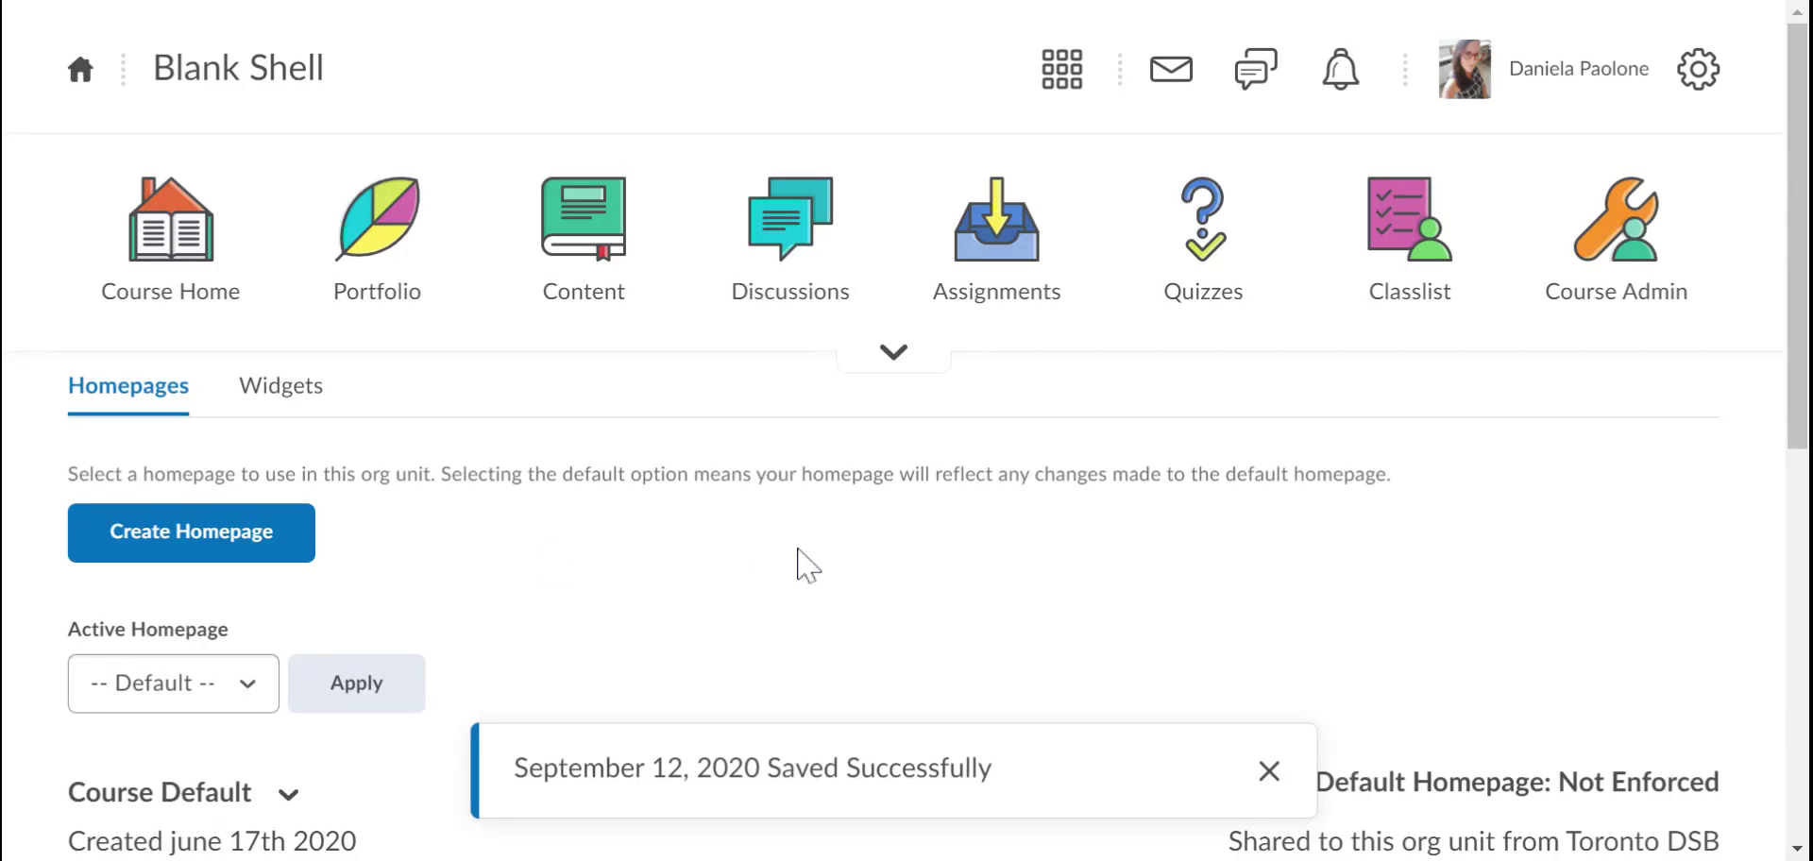
pyautogui.scroll(-2, 798, 557)
pyautogui.scroll(-3, 798, 557)
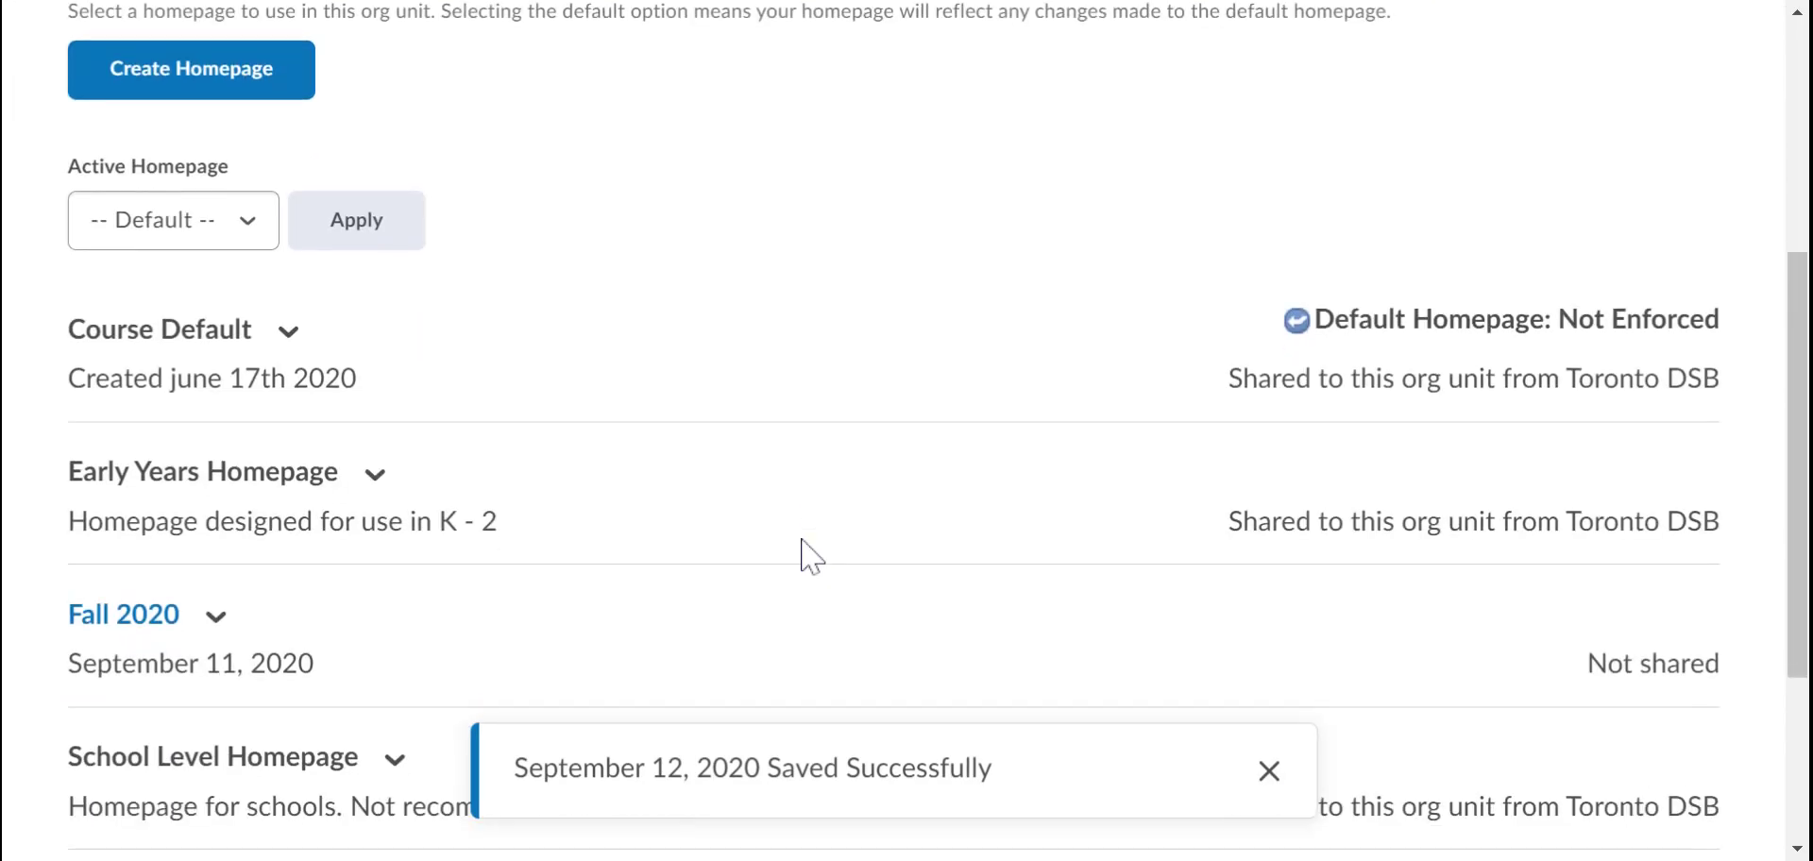
pyautogui.scroll(-1, 801, 557)
pyautogui.scroll(-2, 801, 557)
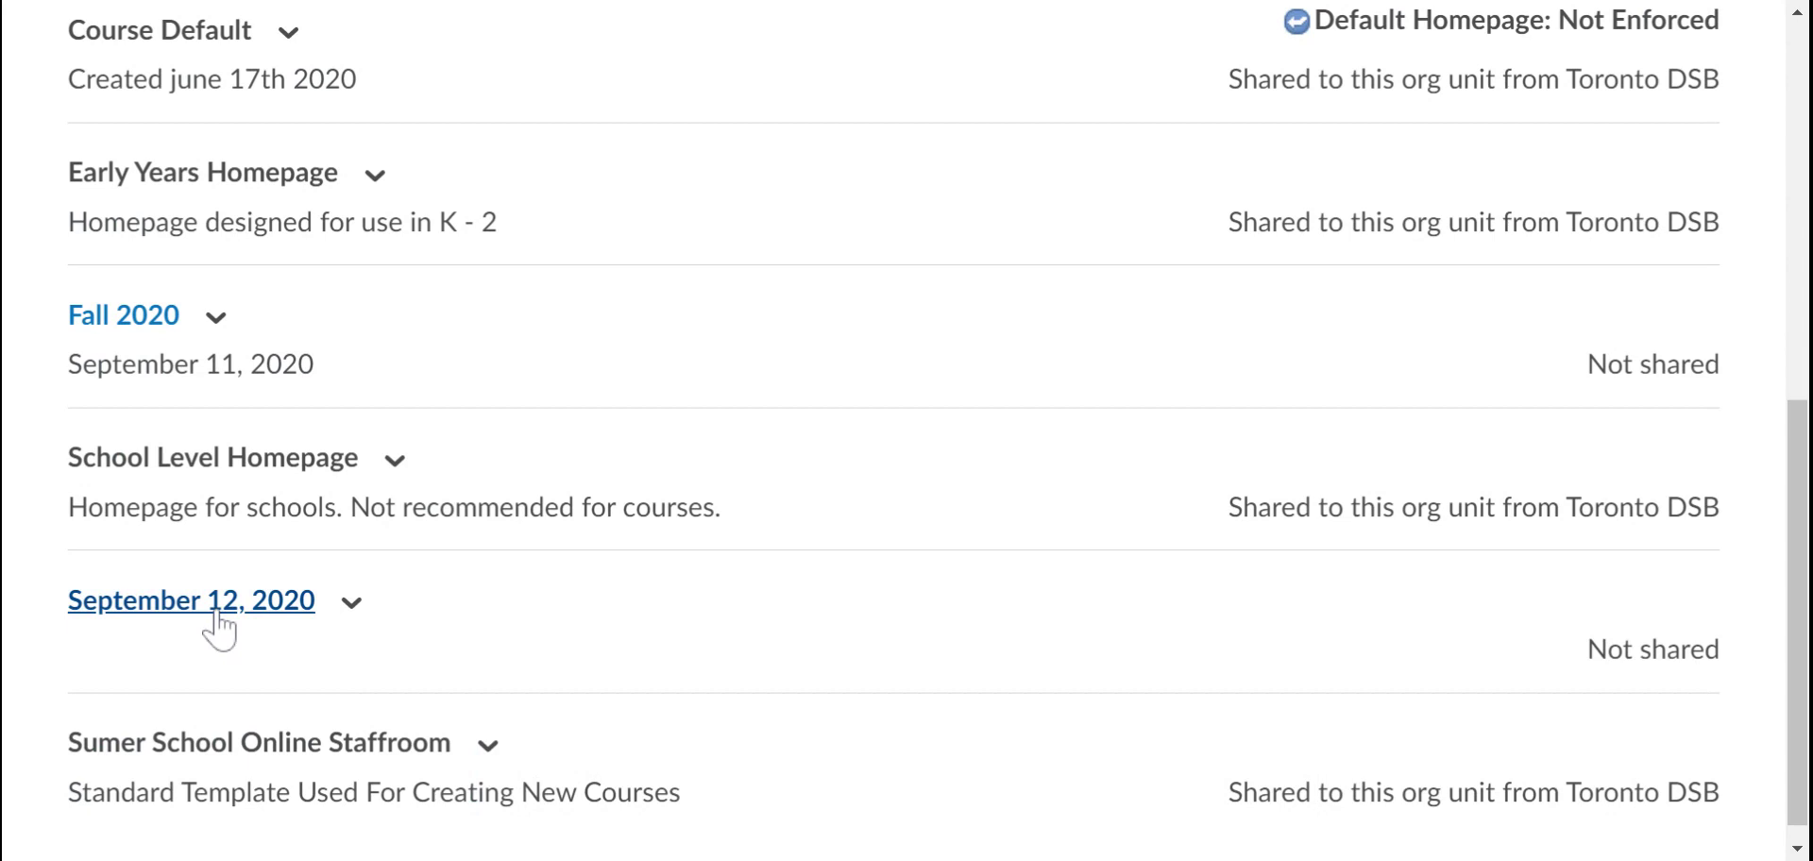
pyautogui.scroll(8, 733, 409)
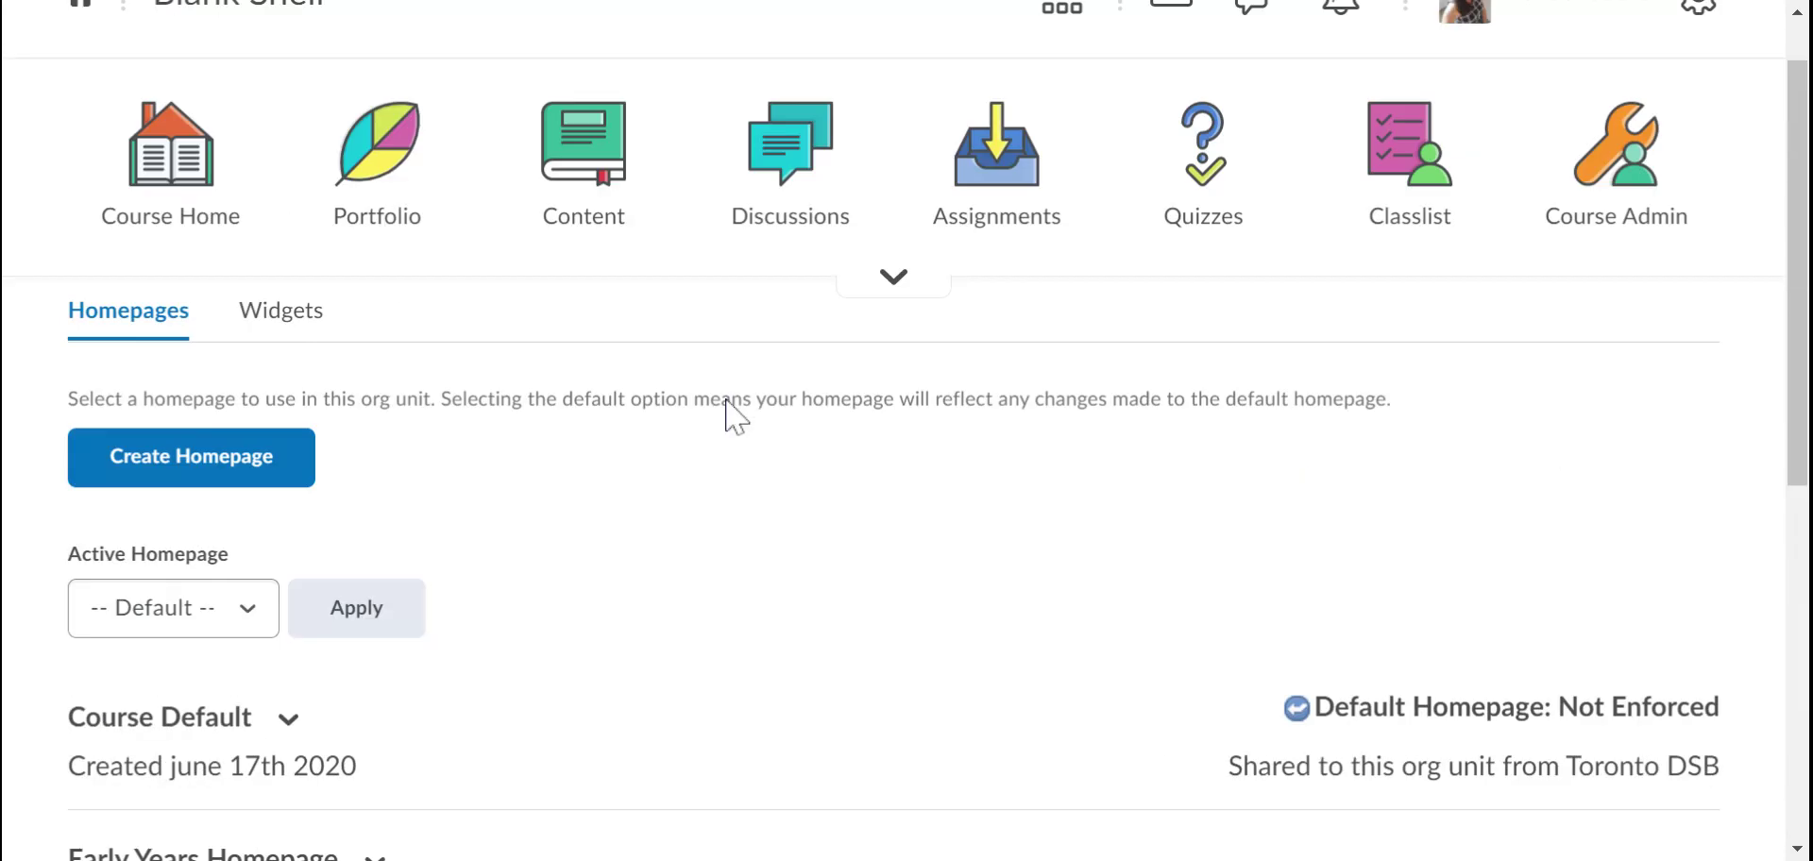
pyautogui.scroll(-7, 727, 401)
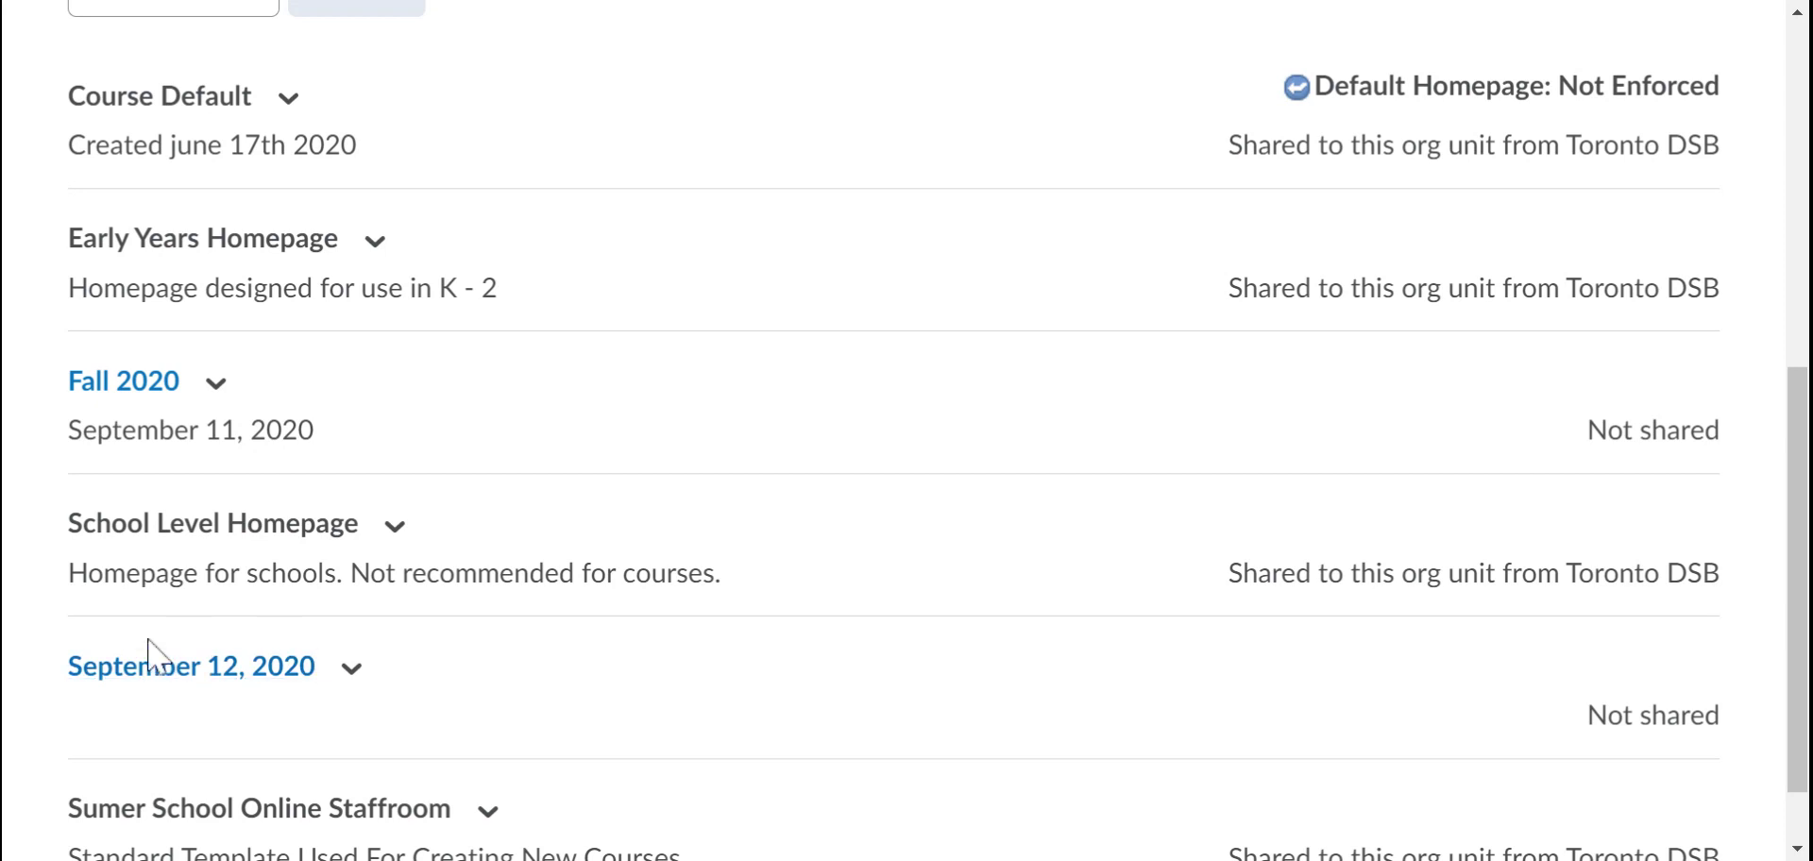
pyautogui.scroll(6, 510, 420)
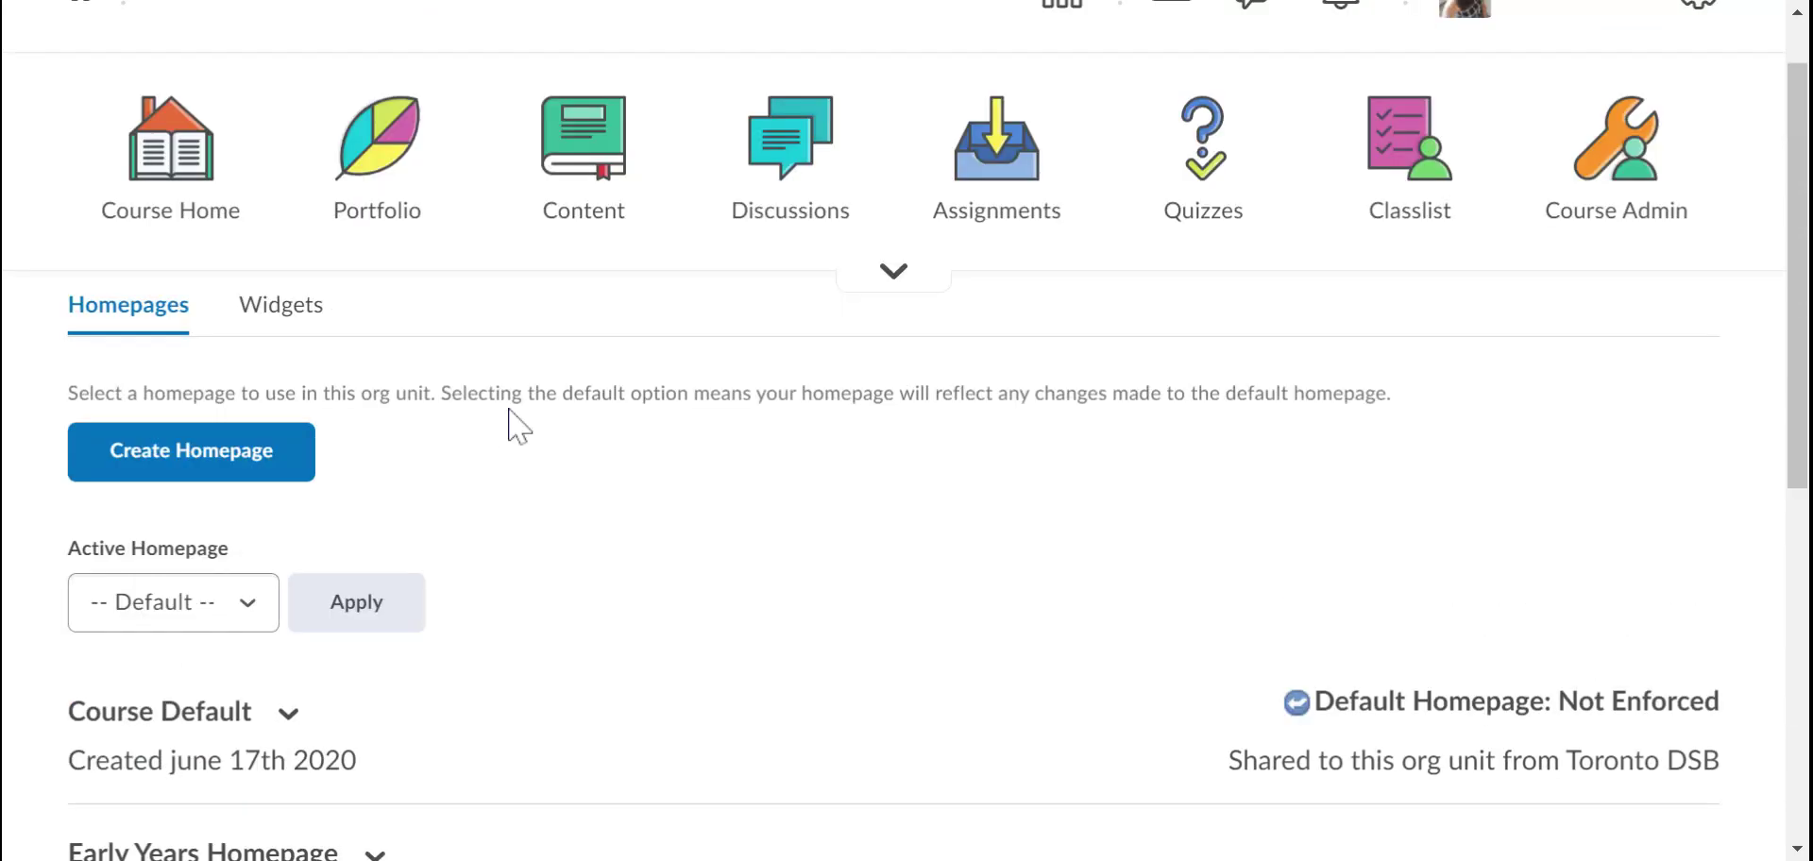
pyautogui.scroll(1, 510, 425)
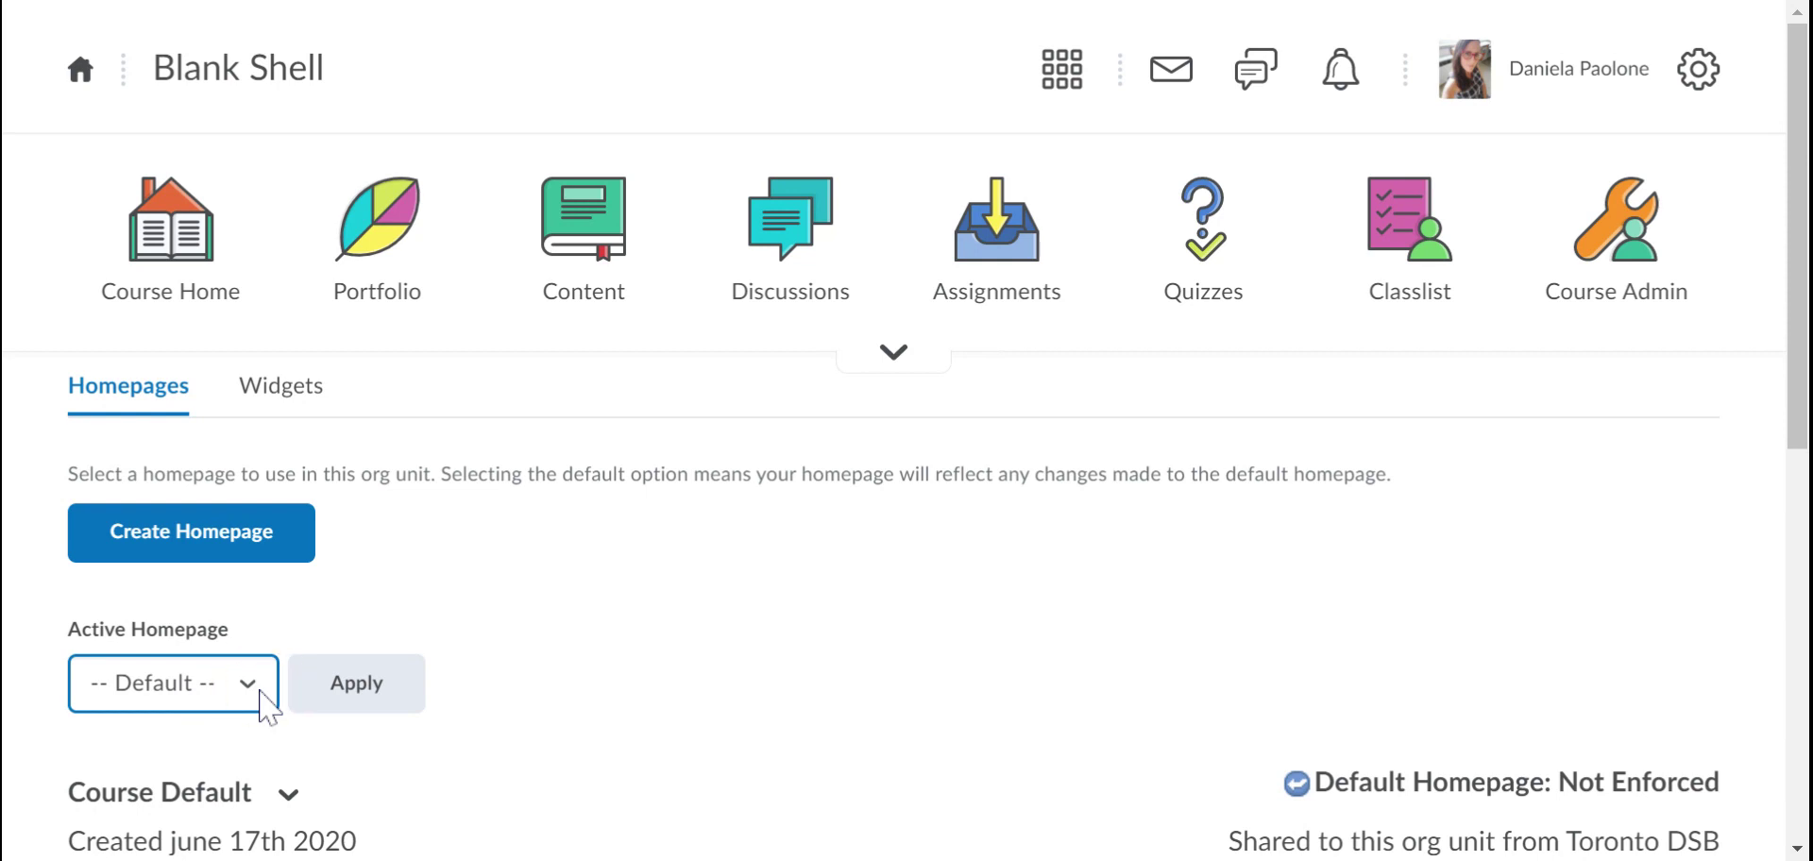
# Choose September 12, 2020 in the Active Homepage dropdown and apply it.
pyautogui.click(230, 659)
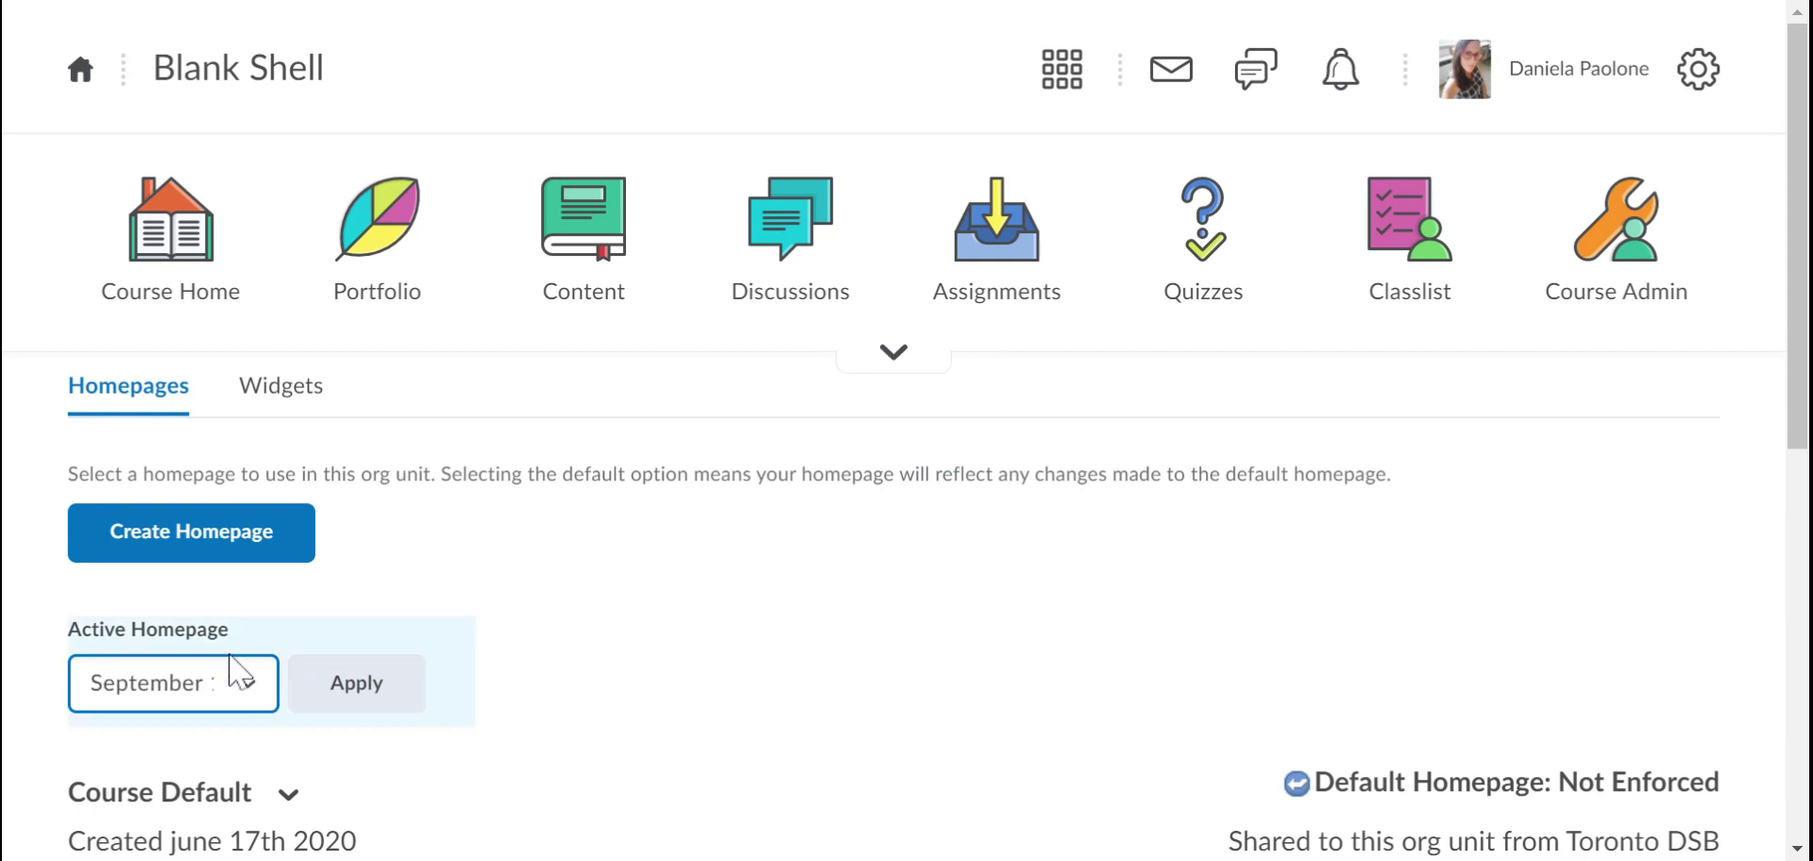
pyautogui.click(335, 694)
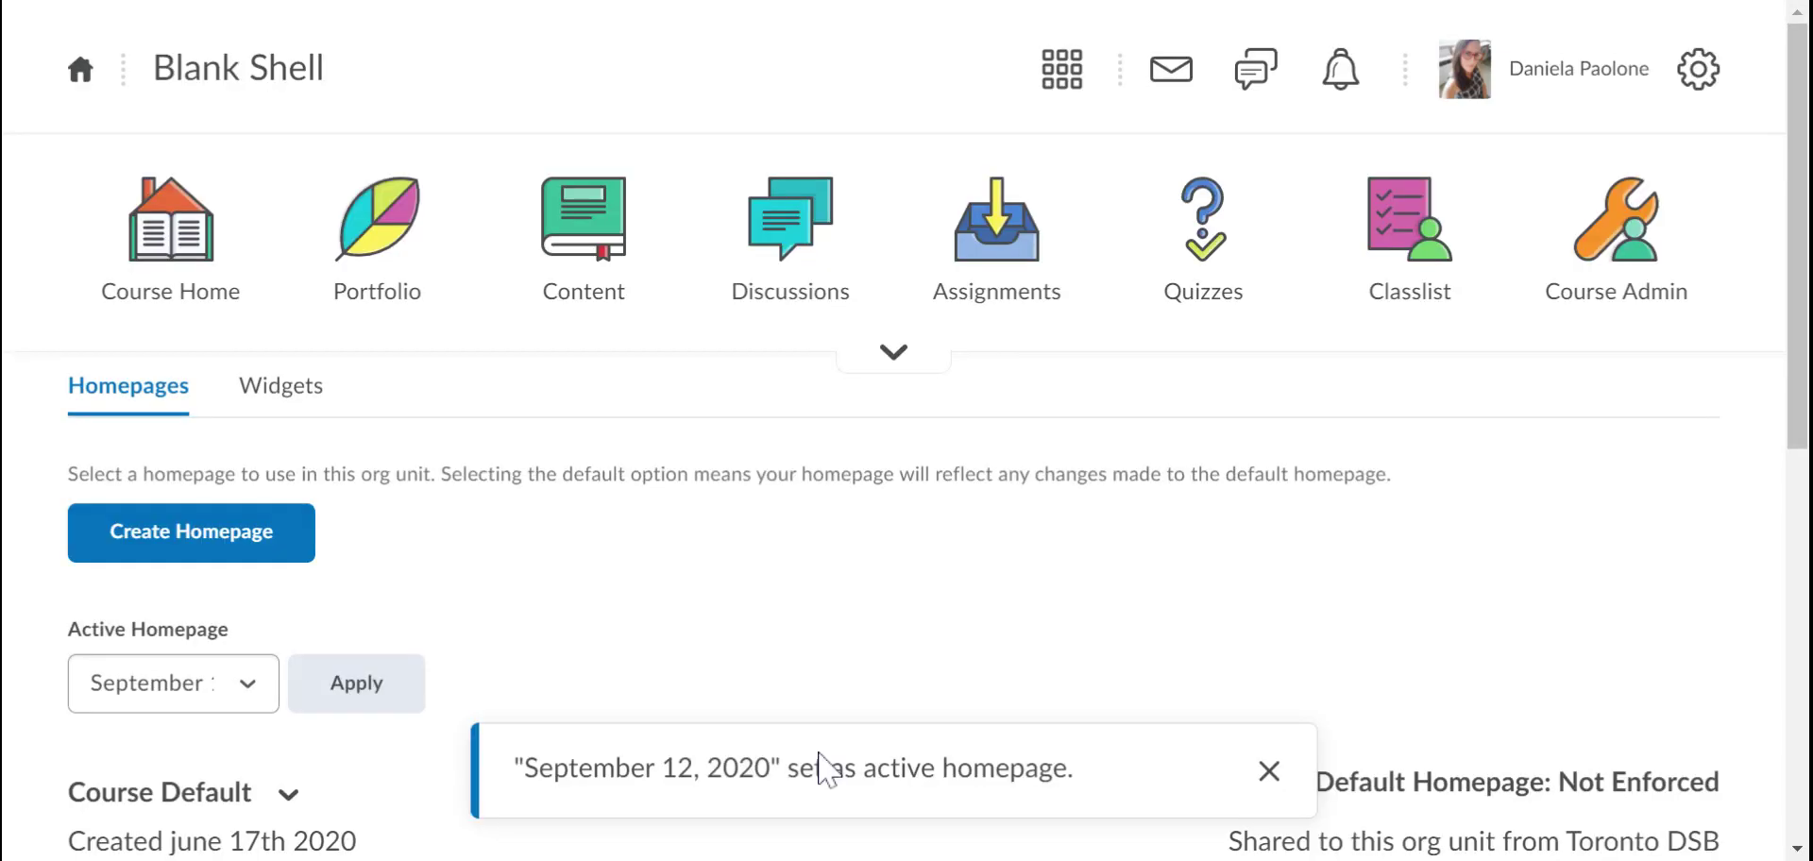
pyautogui.scroll(-4, 819, 769)
pyautogui.scroll(-4, 820, 770)
pyautogui.scroll(8, 820, 770)
pyautogui.click(178, 261)
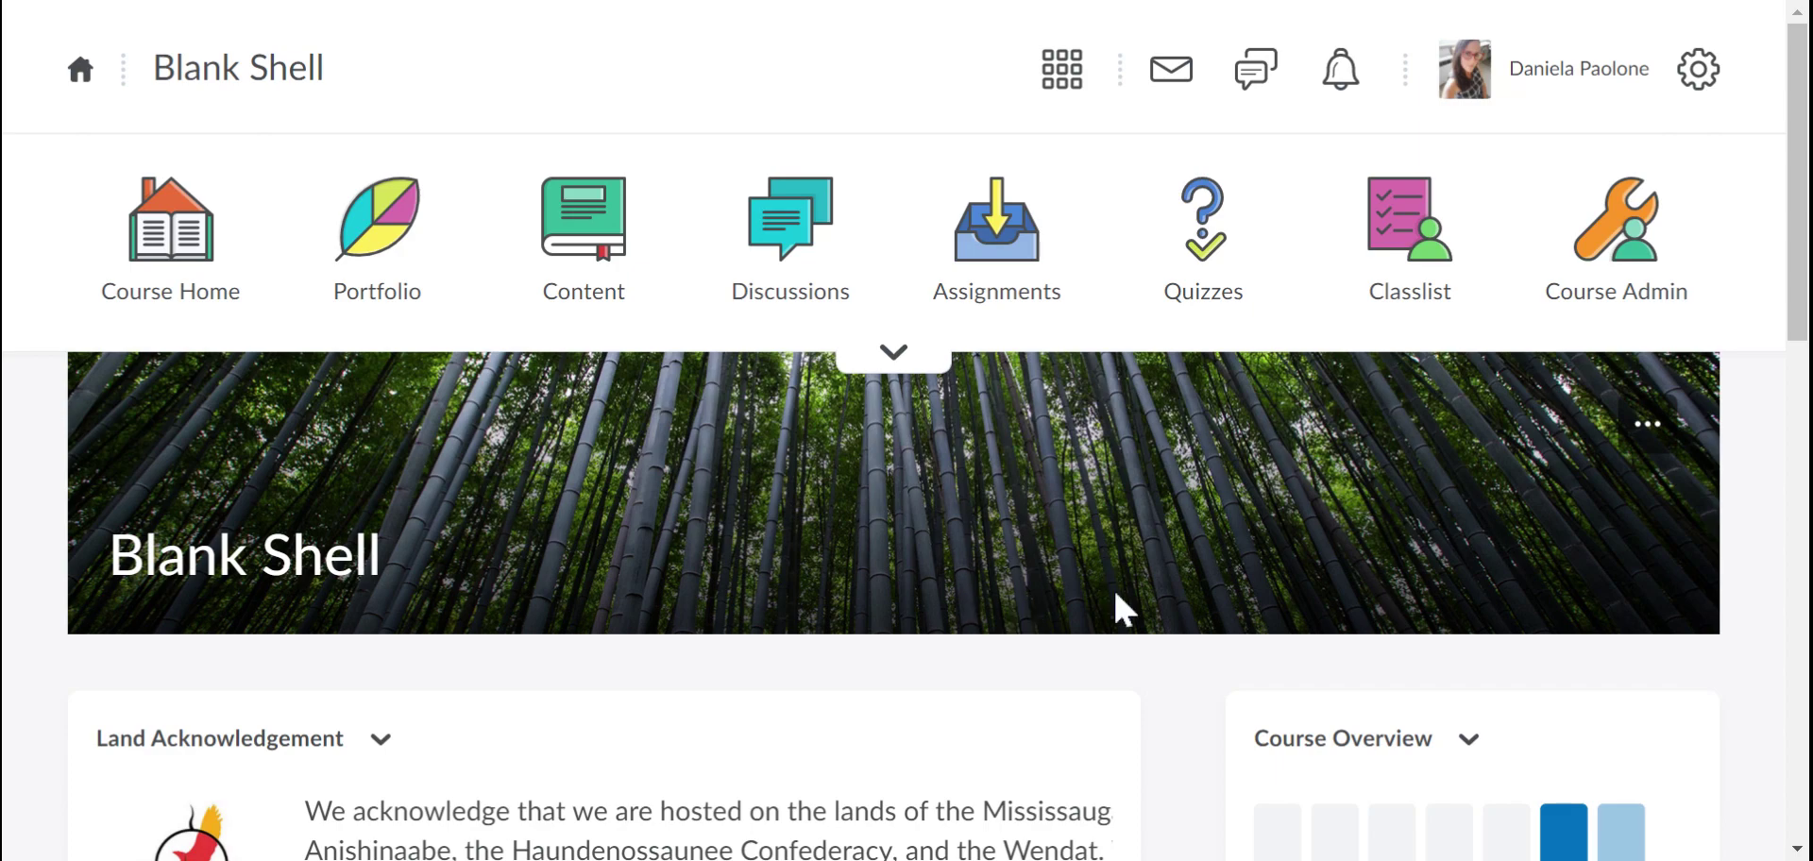
# Scroll the course home to confirm Land Acknowledgement sits above Announcements.
pyautogui.scroll(-2, 1115, 593)
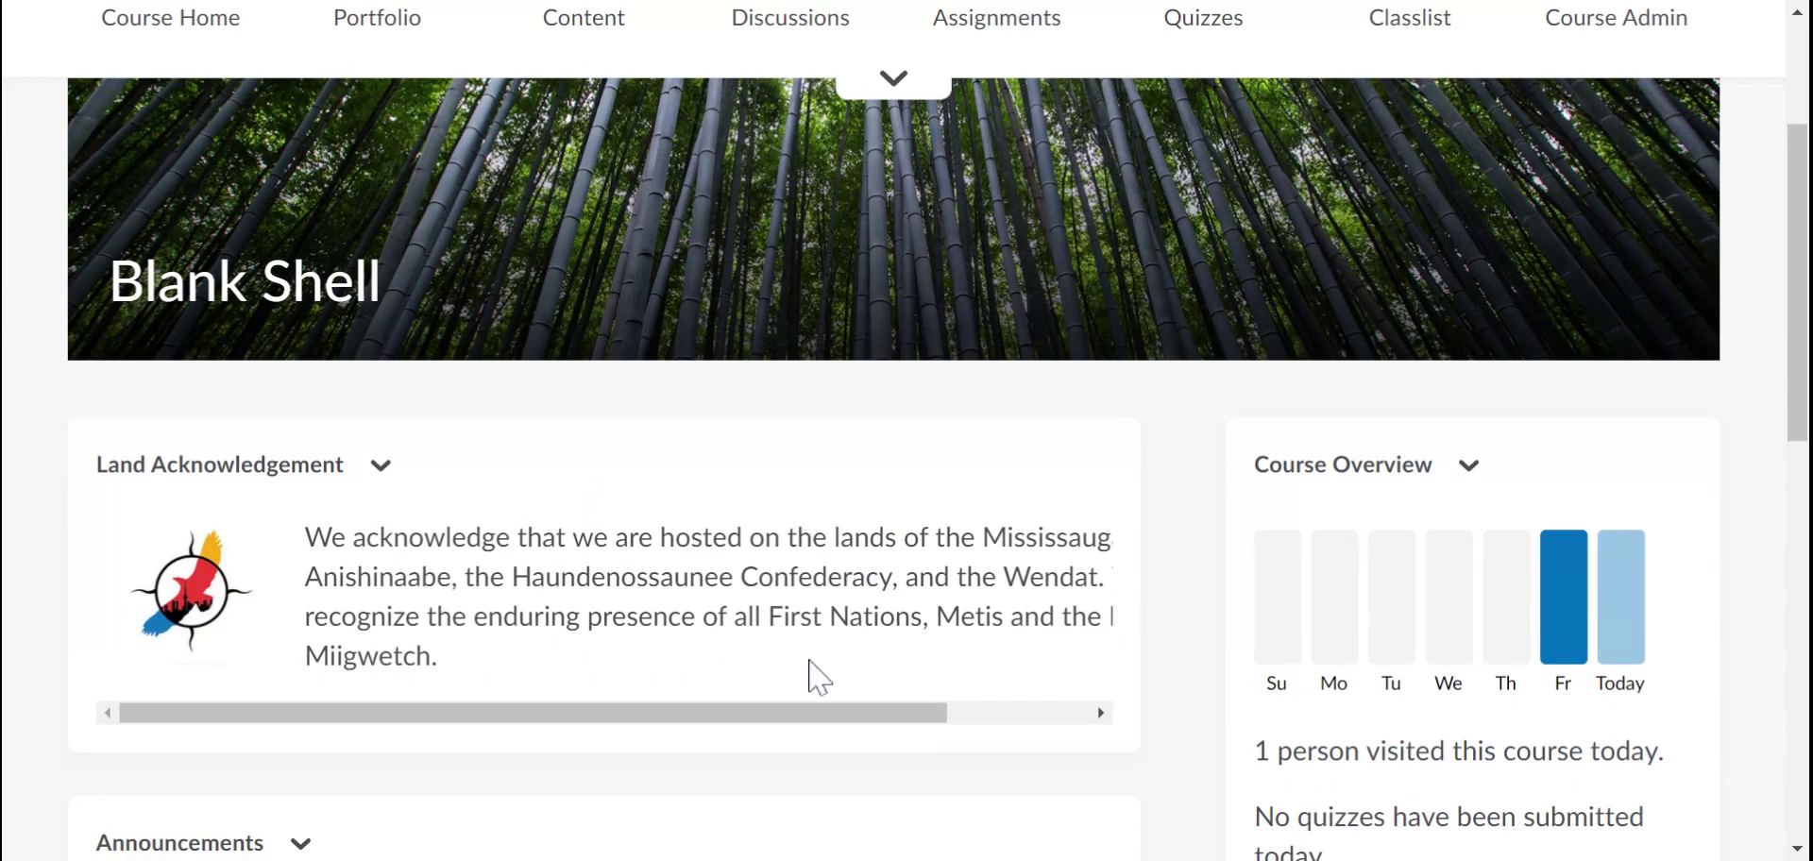
pyautogui.scroll(-5, 809, 671)
pyautogui.scroll(-2, 898, 675)
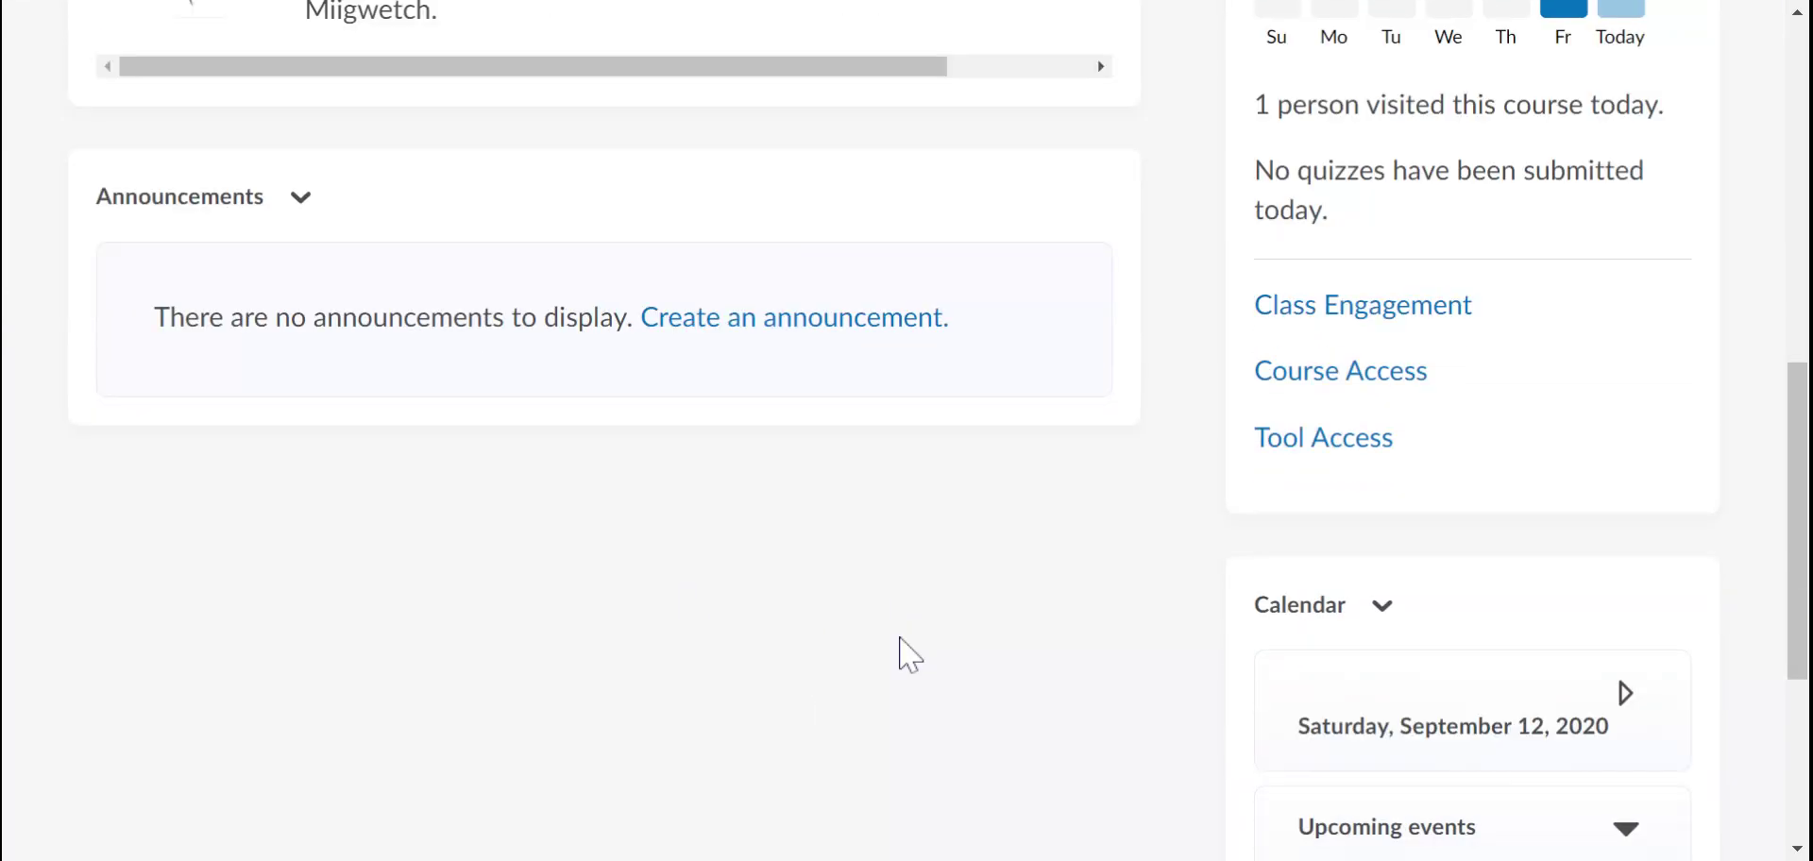
pyautogui.scroll(10, 902, 652)
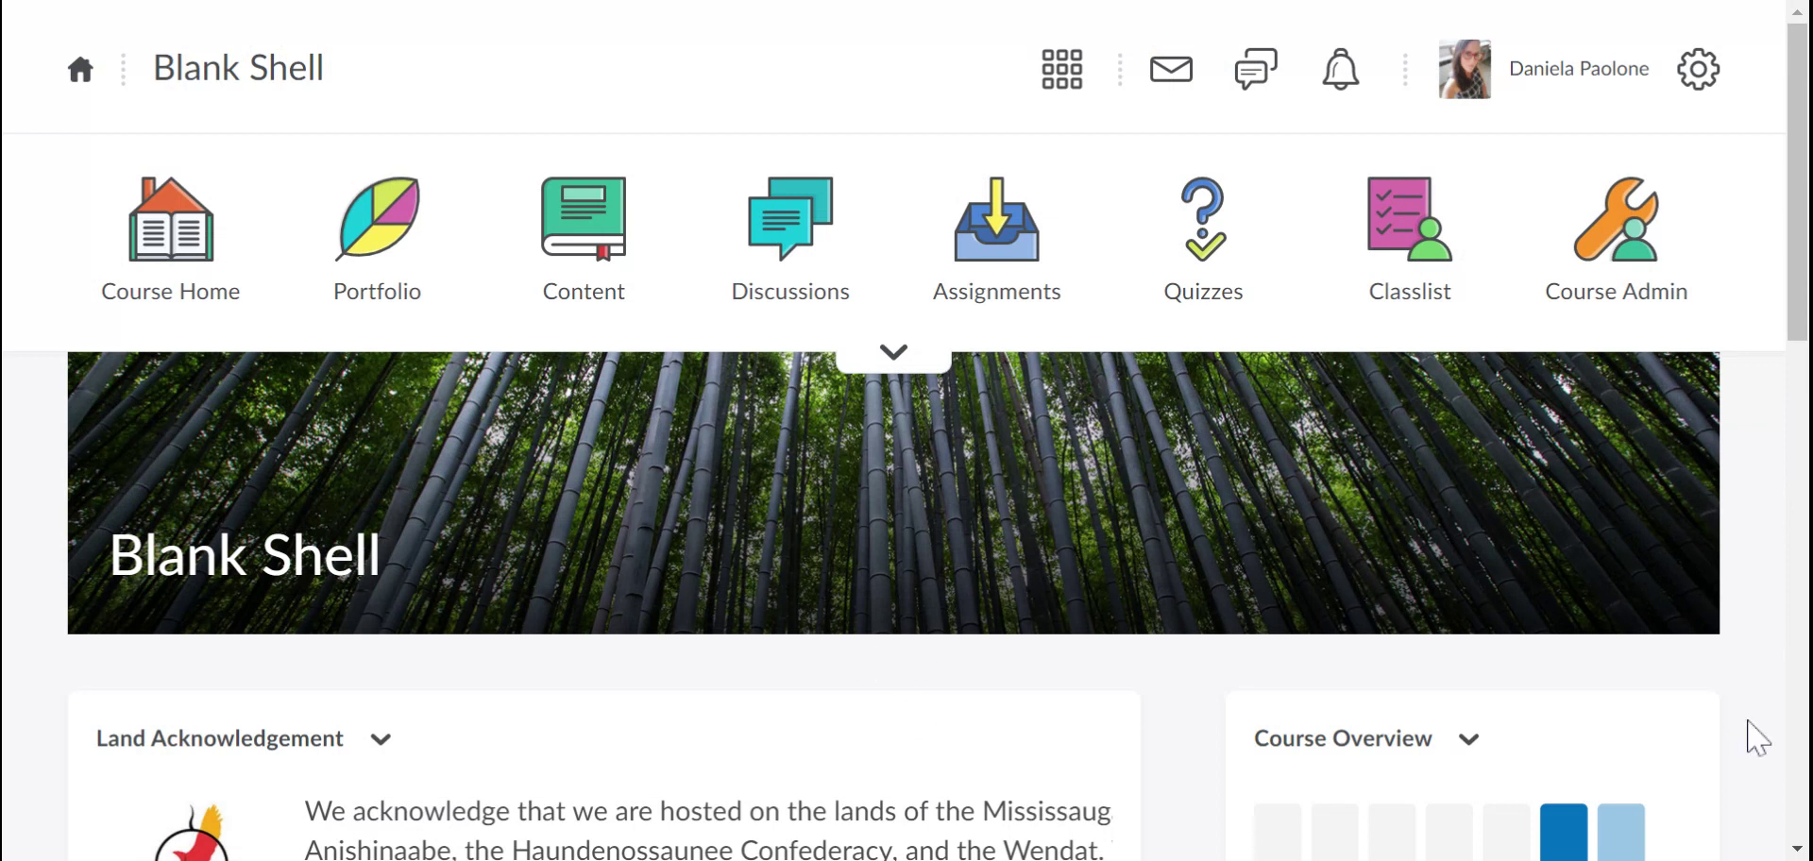